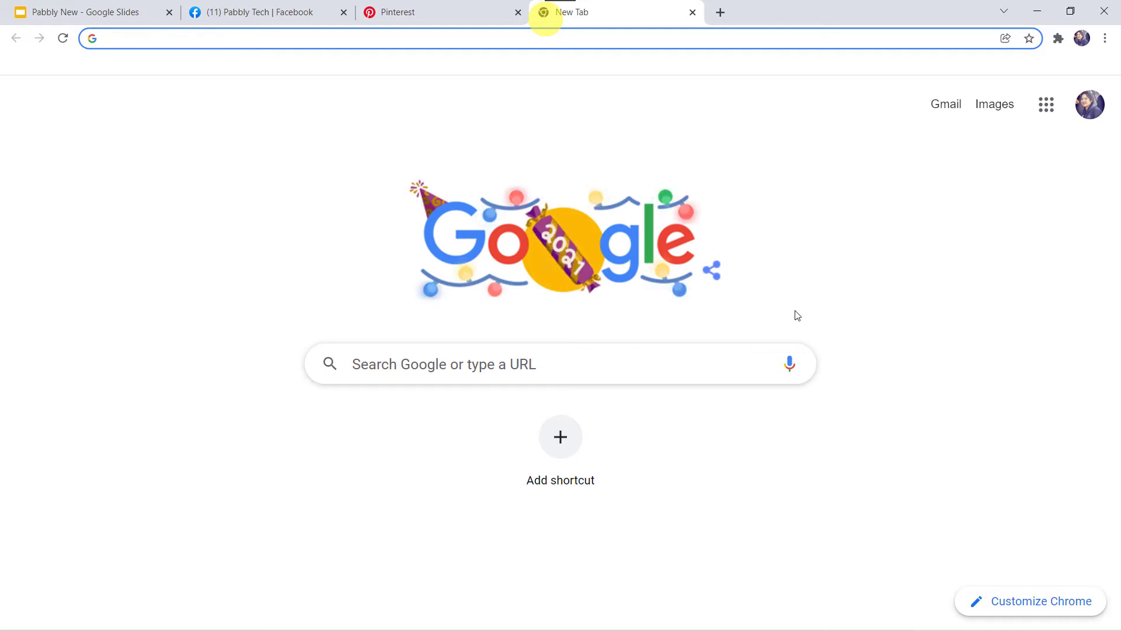
Step: Go to pabbly.com, sign in from the Pabbly Connect product page and open the Pabbly Connect dashboard
text(pabbly.com)
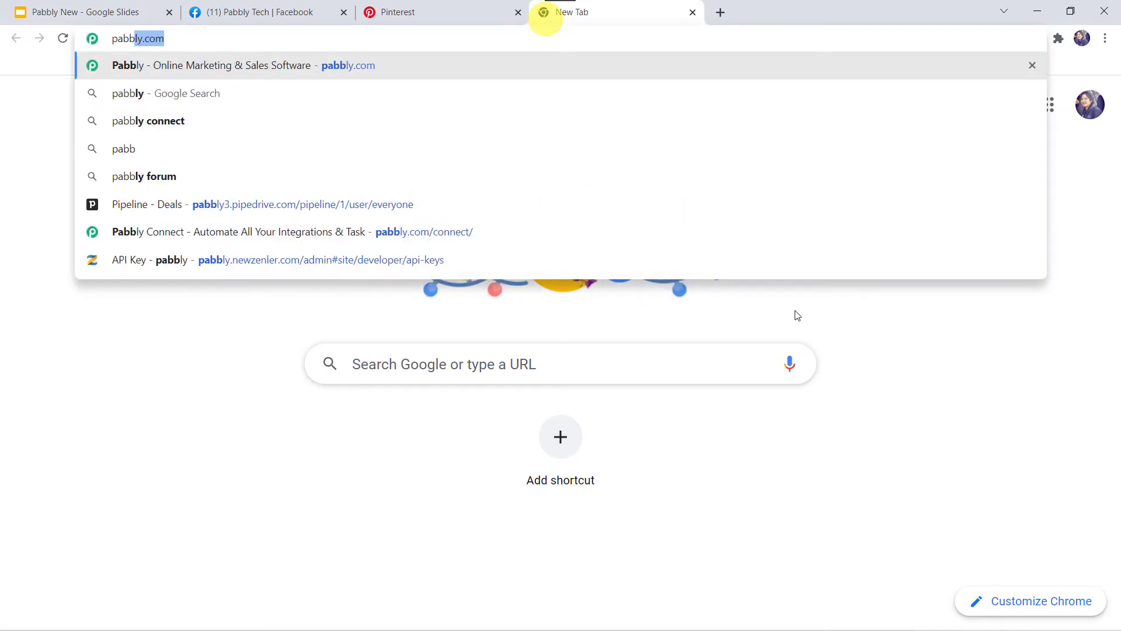
key(Return)
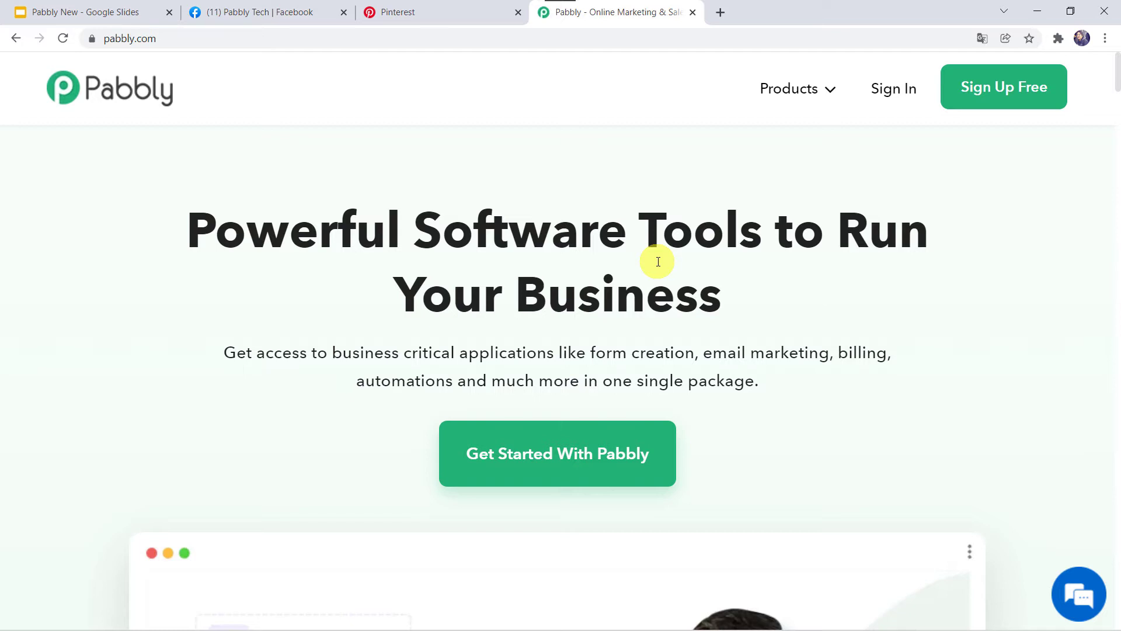
mouse_move(801, 88)
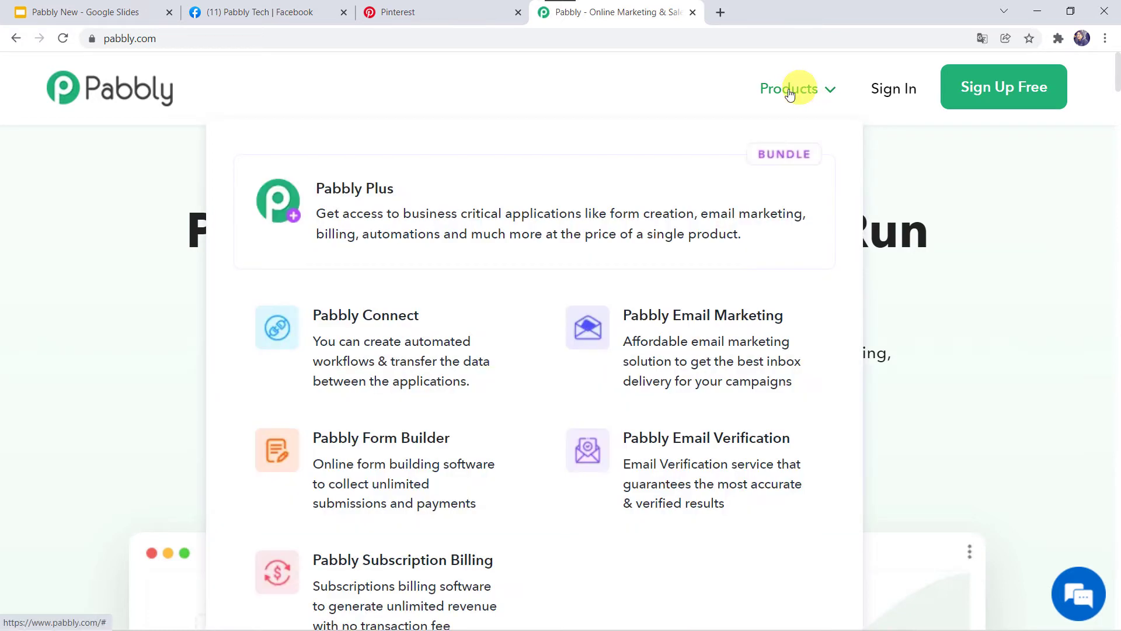
click(381, 341)
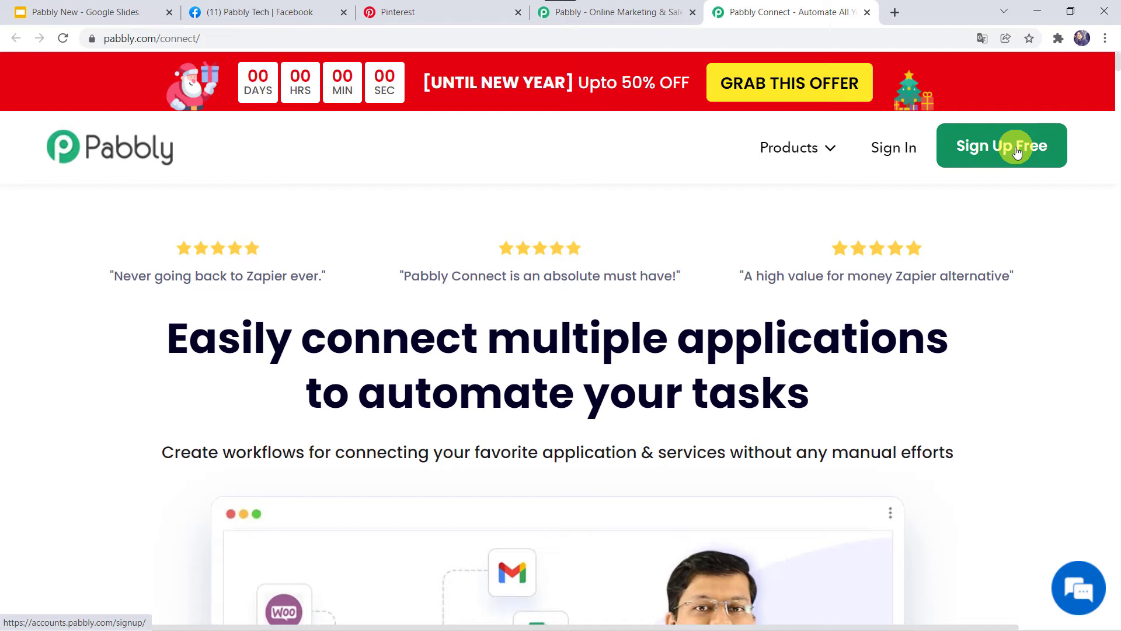
click(900, 151)
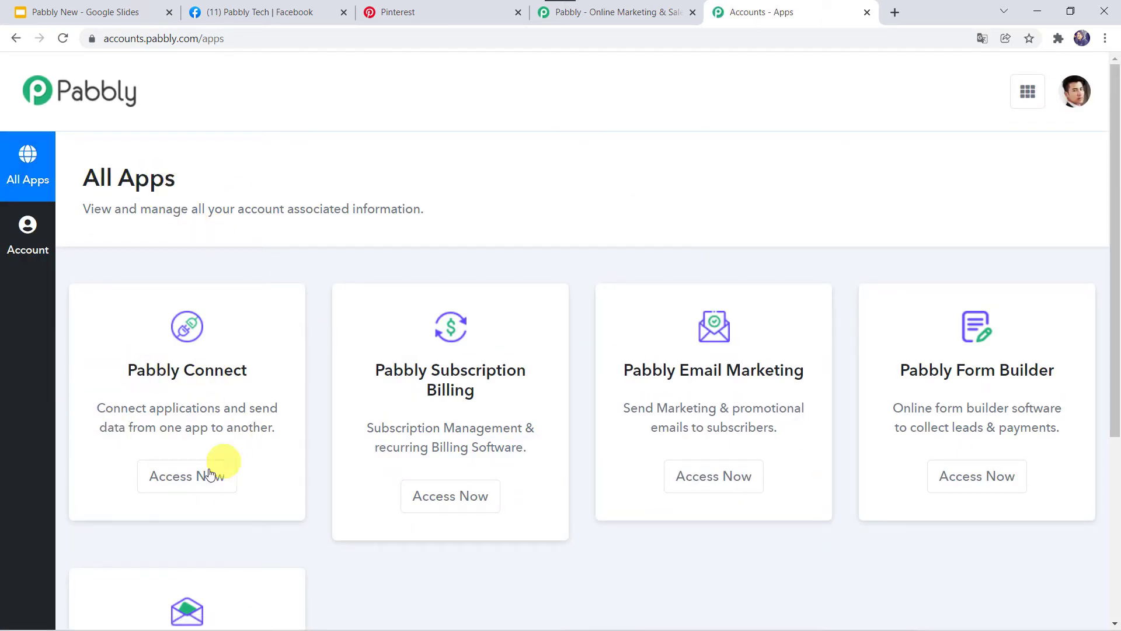
click(201, 481)
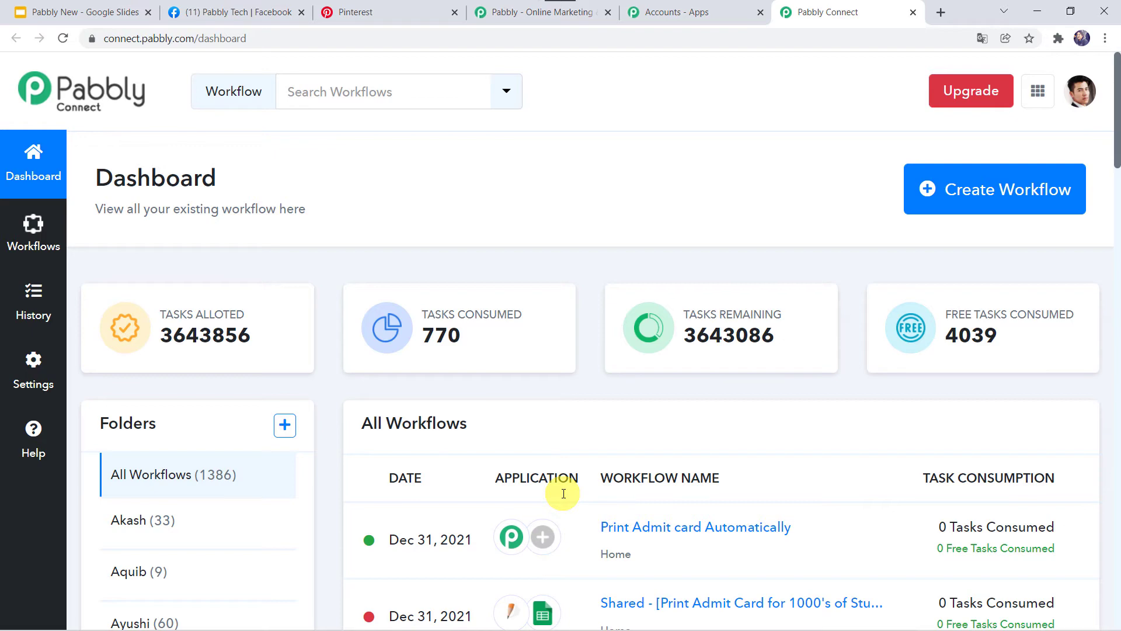
Step: Create a new workflow named "Facebook and Pinterest Integration"
scroll(561, 491, down, 6)
scroll(564, 494, up, 6)
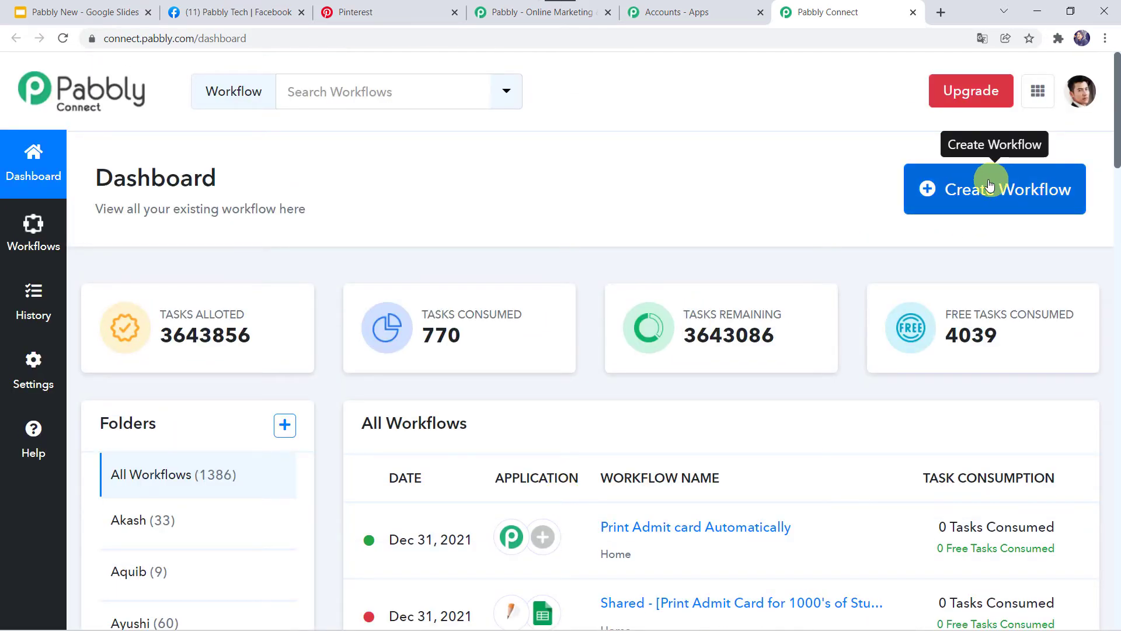
click(985, 197)
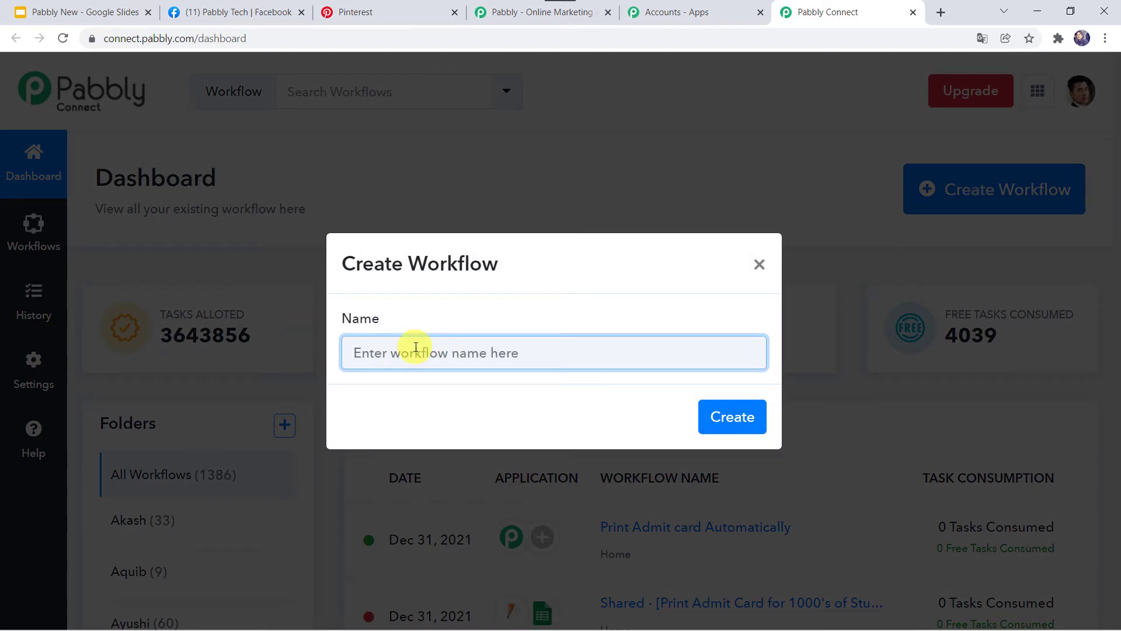
text(Facebook and Pinterest Integration)
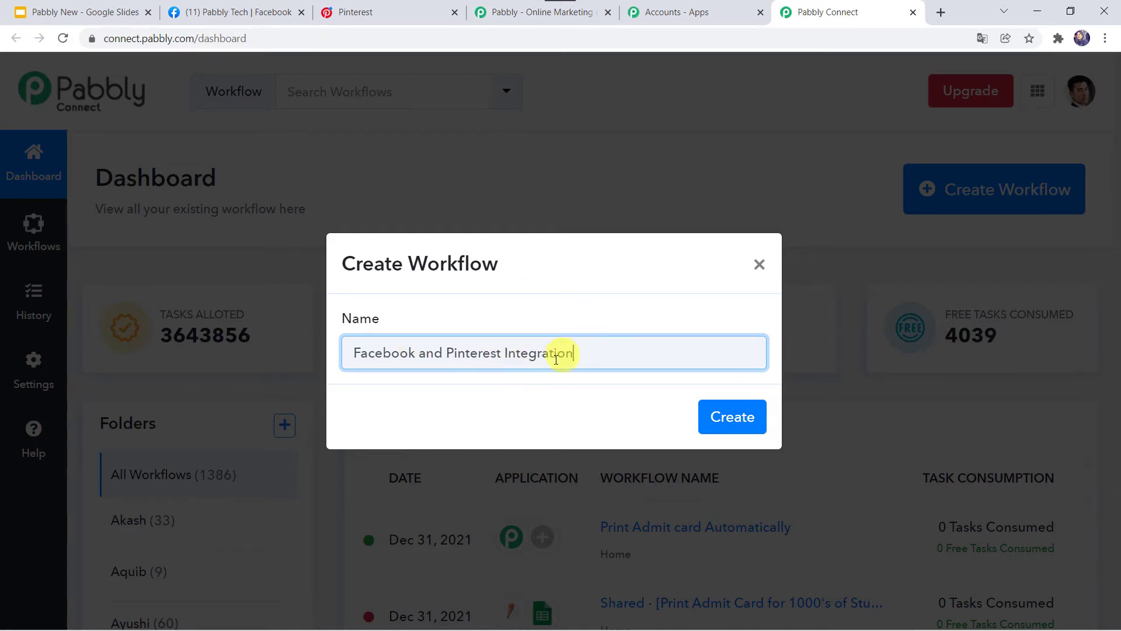
click(729, 420)
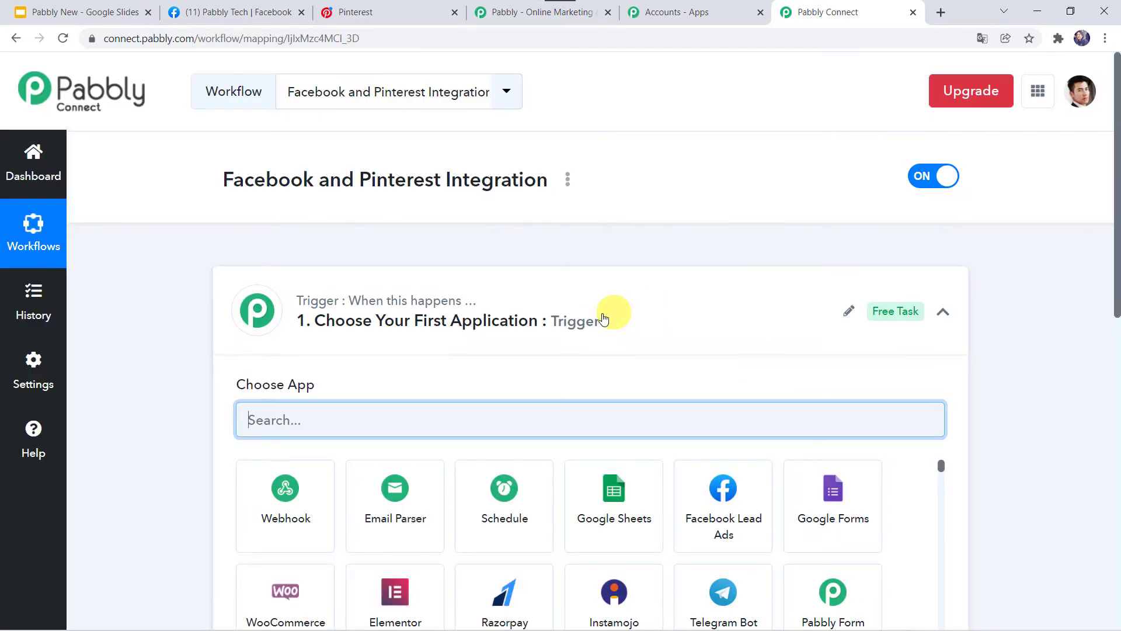
Step: Set the workflow's trigger to the Facebook Pages app with the New Post event
click(604, 318)
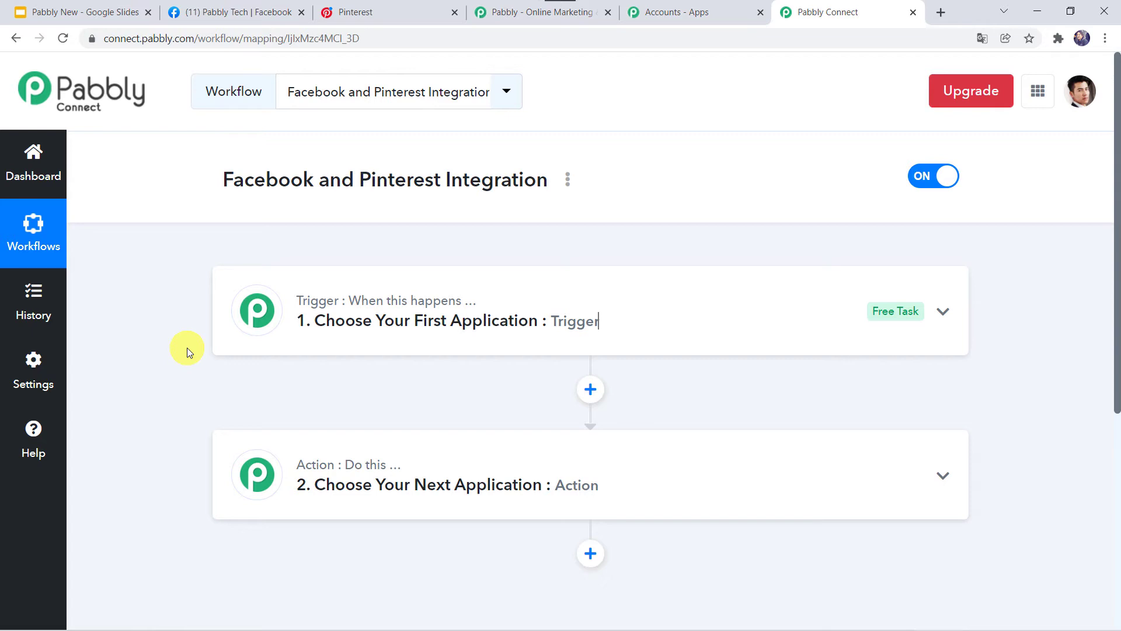
click(553, 309)
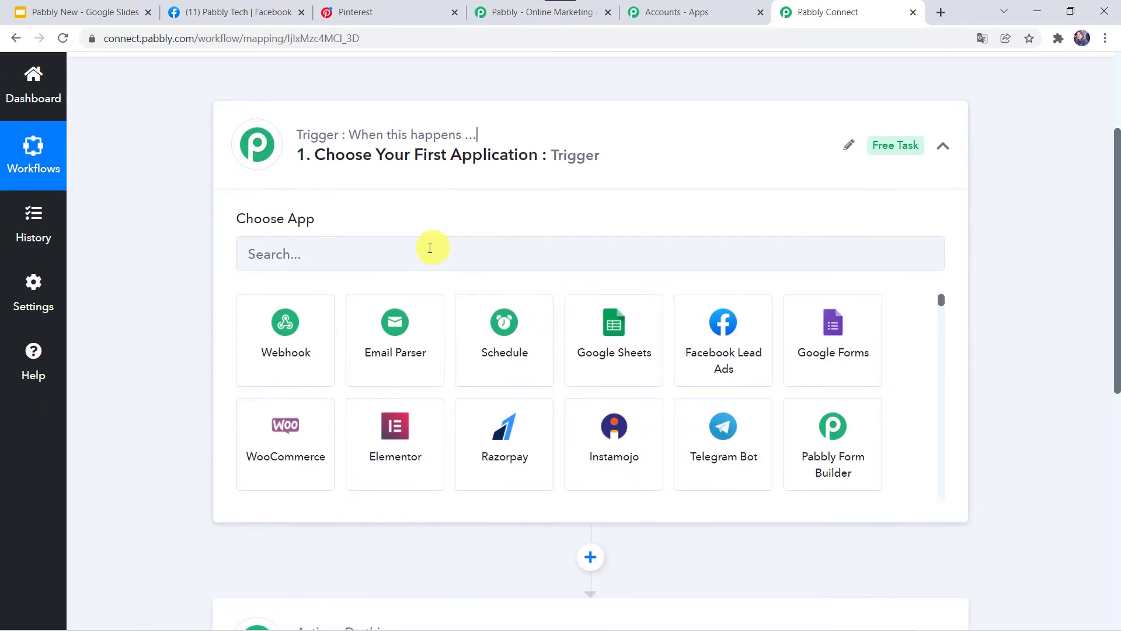
click(426, 250)
text(Face)
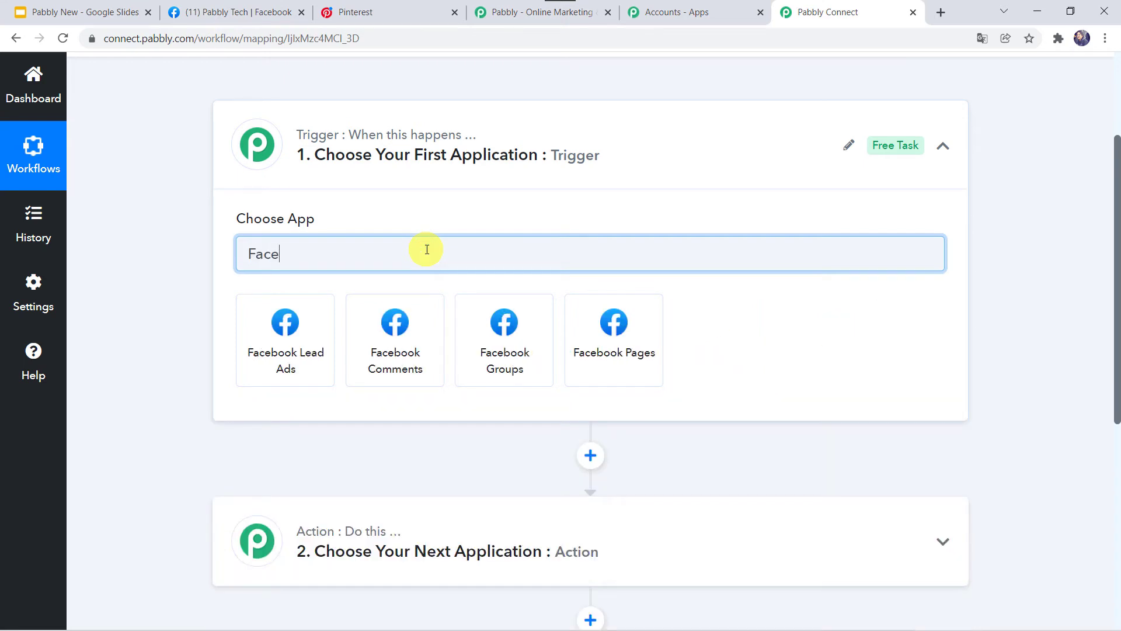
click(608, 333)
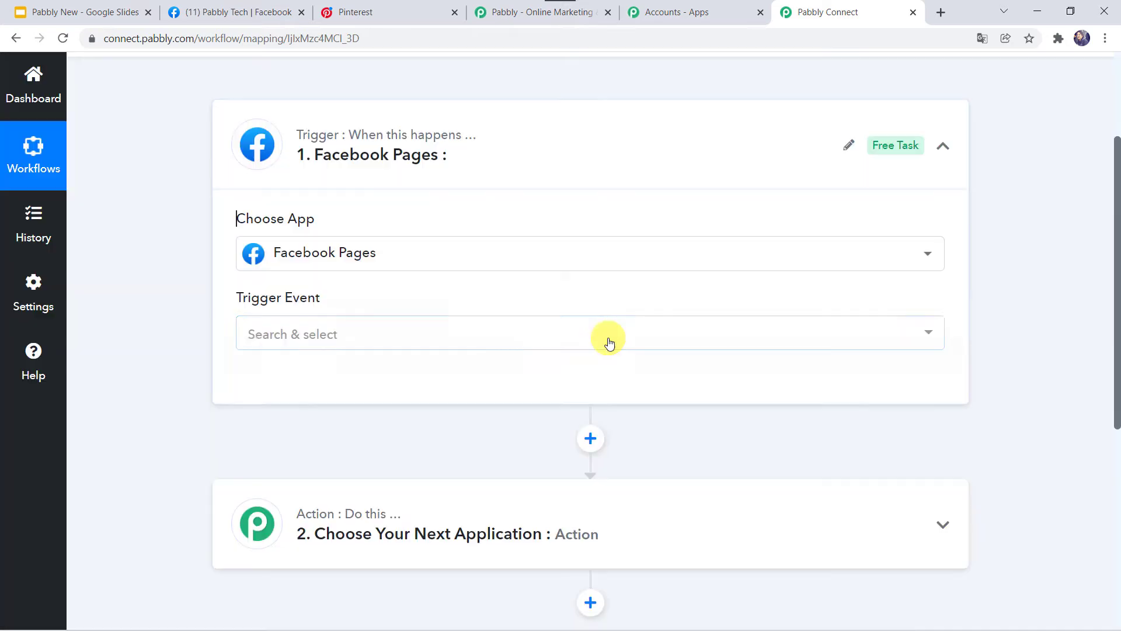
click(284, 333)
click(287, 430)
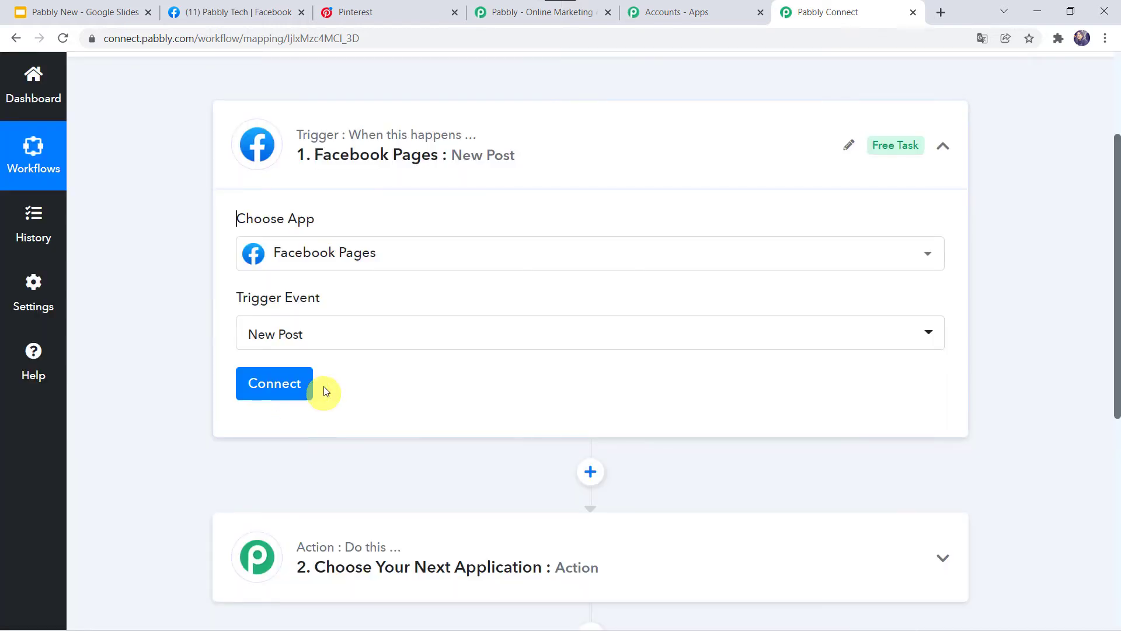
Step: Connect the trigger to Facebook Pages through a new authorised connection
click(277, 383)
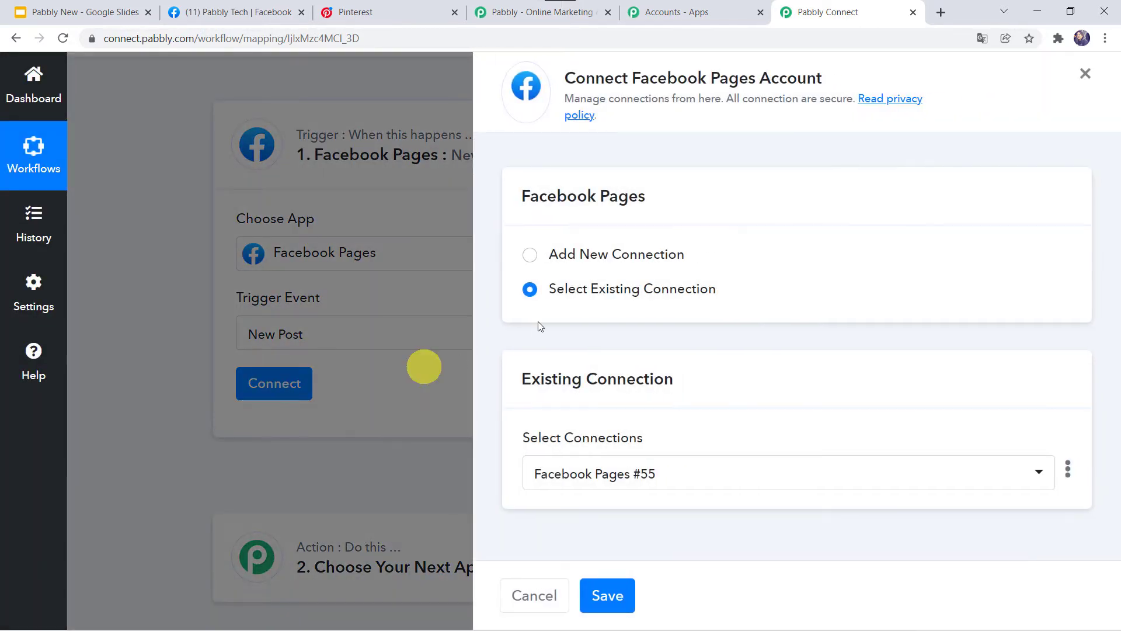
click(591, 256)
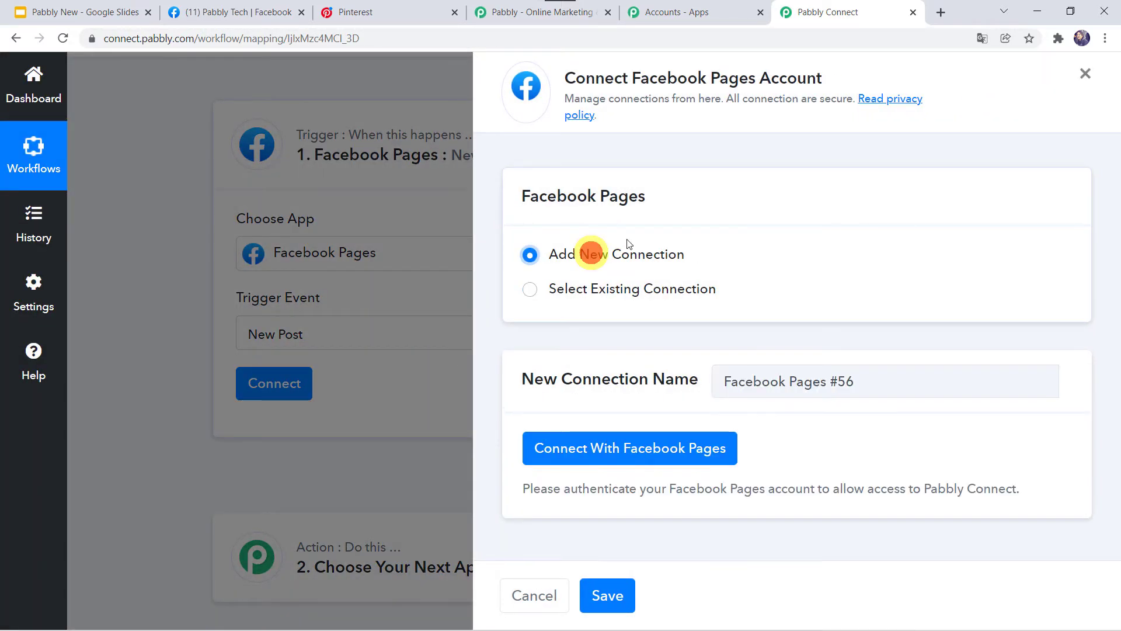
click(633, 450)
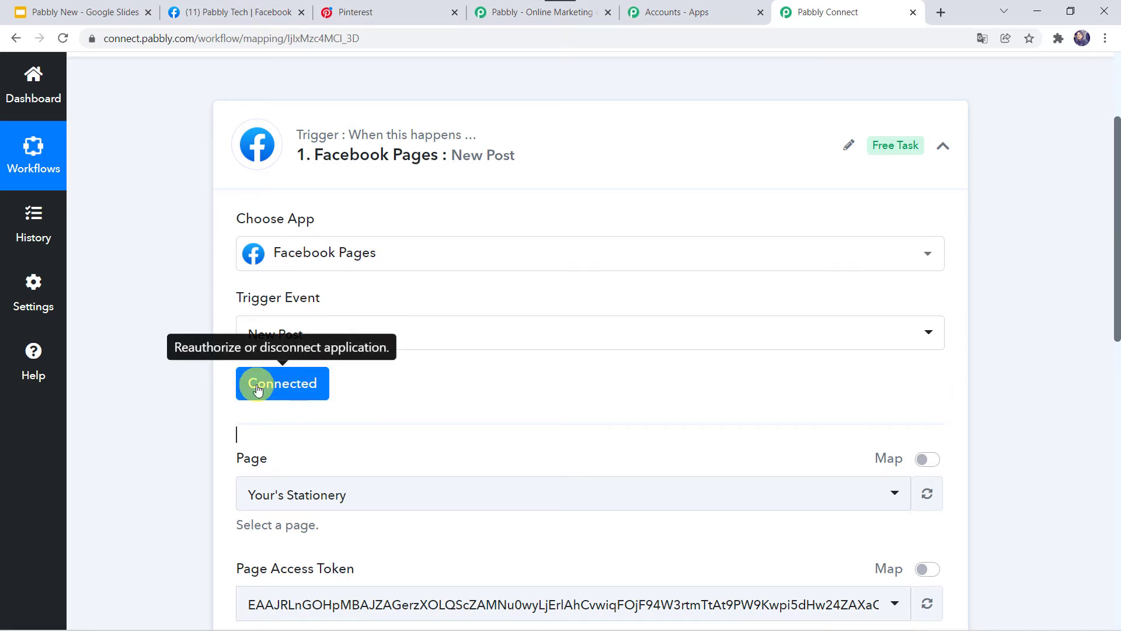
Step: Check the page name on Facebook and select Pabbly Tech as the trigger's page
scroll(180, 404, down, 3)
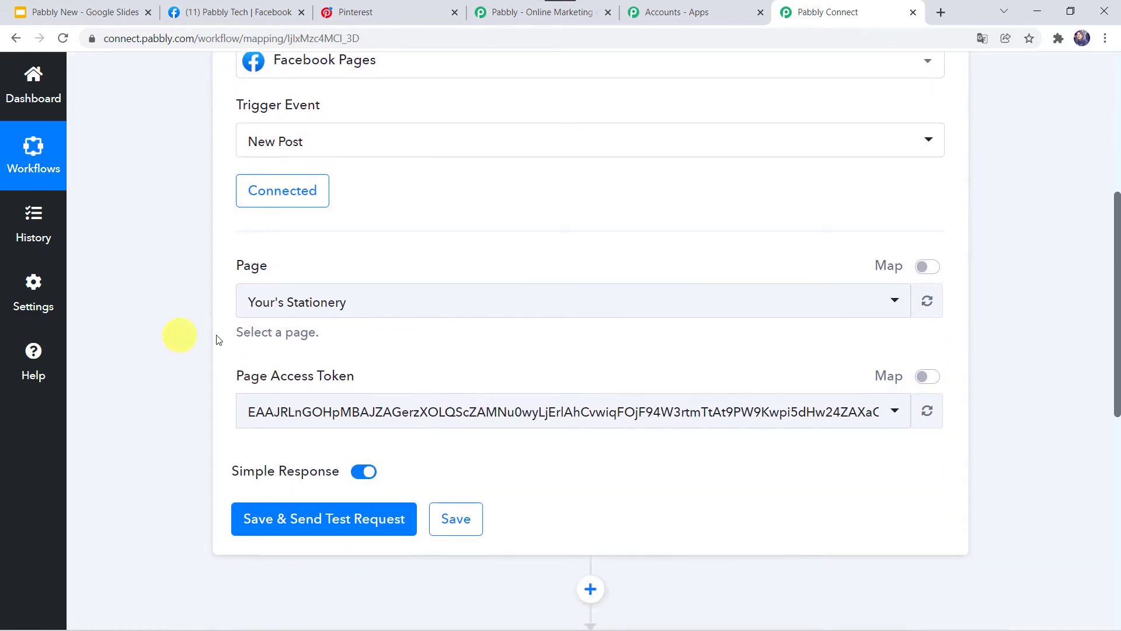
click(234, 299)
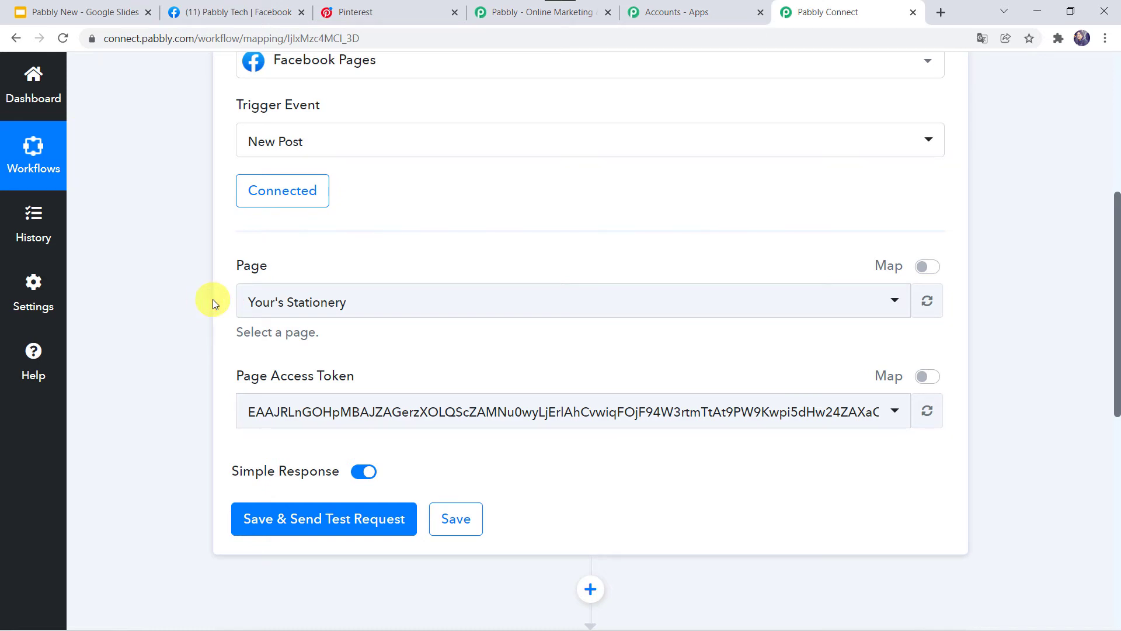
click(228, 7)
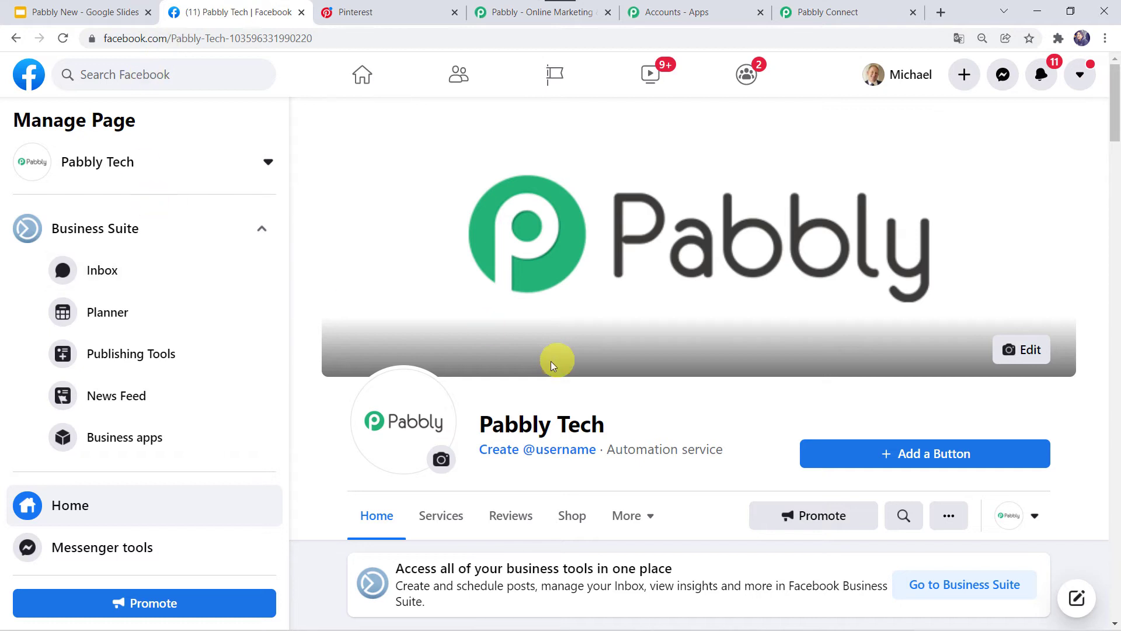
click(836, 11)
click(300, 304)
text(Pabb)
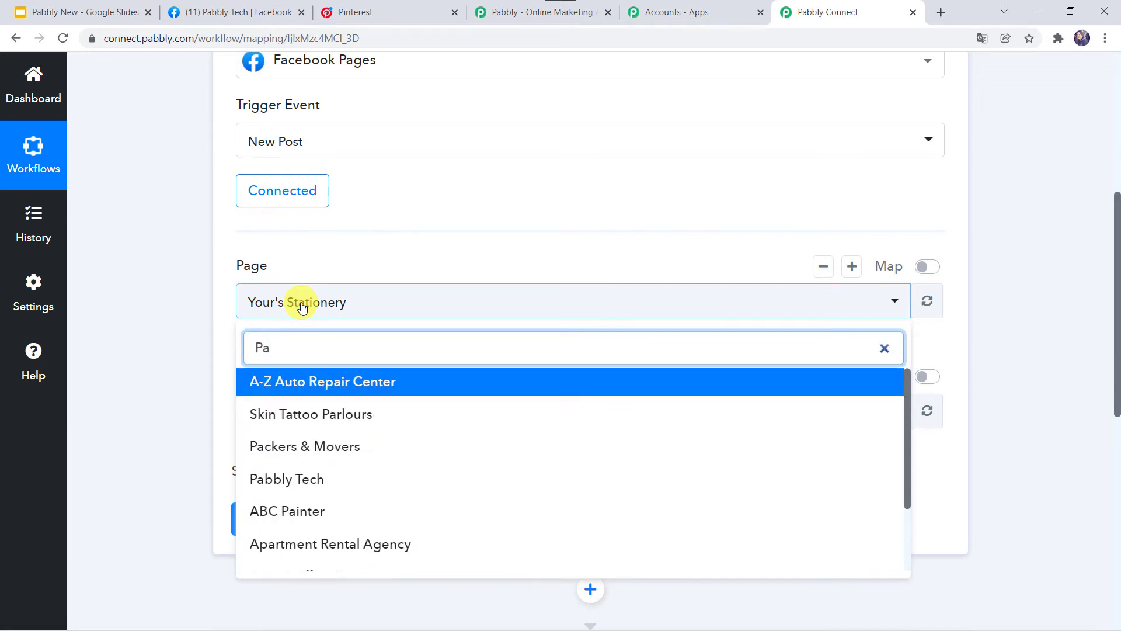
click(284, 381)
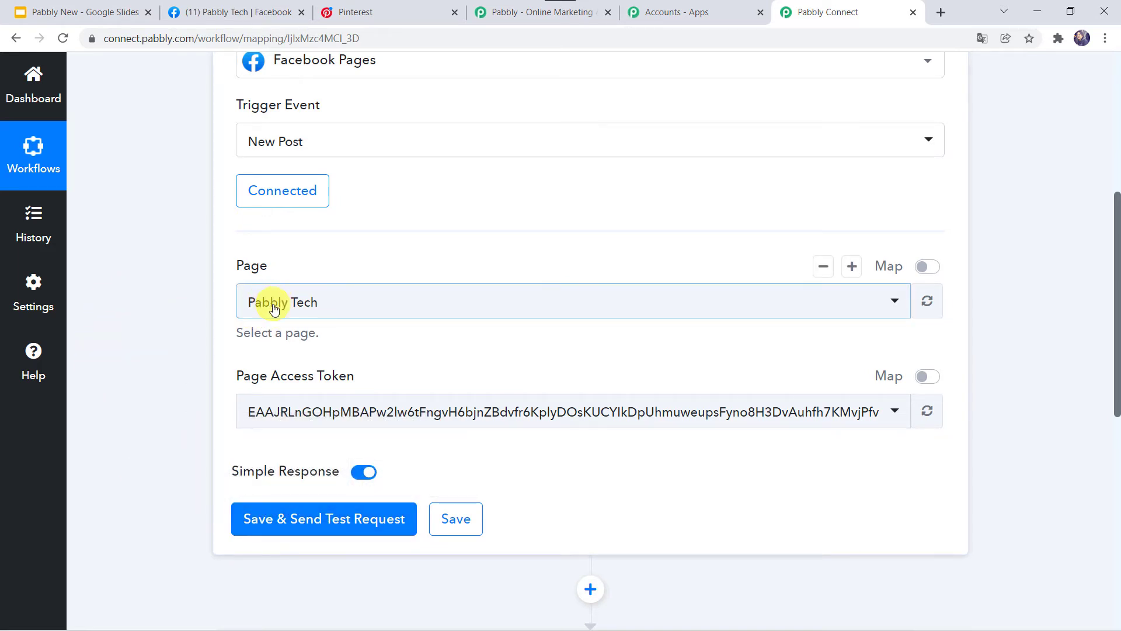
Step: Start a new post on the Pabbly Tech Facebook page and attach the image Pabbbly 2.gif from Downloads
click(232, 7)
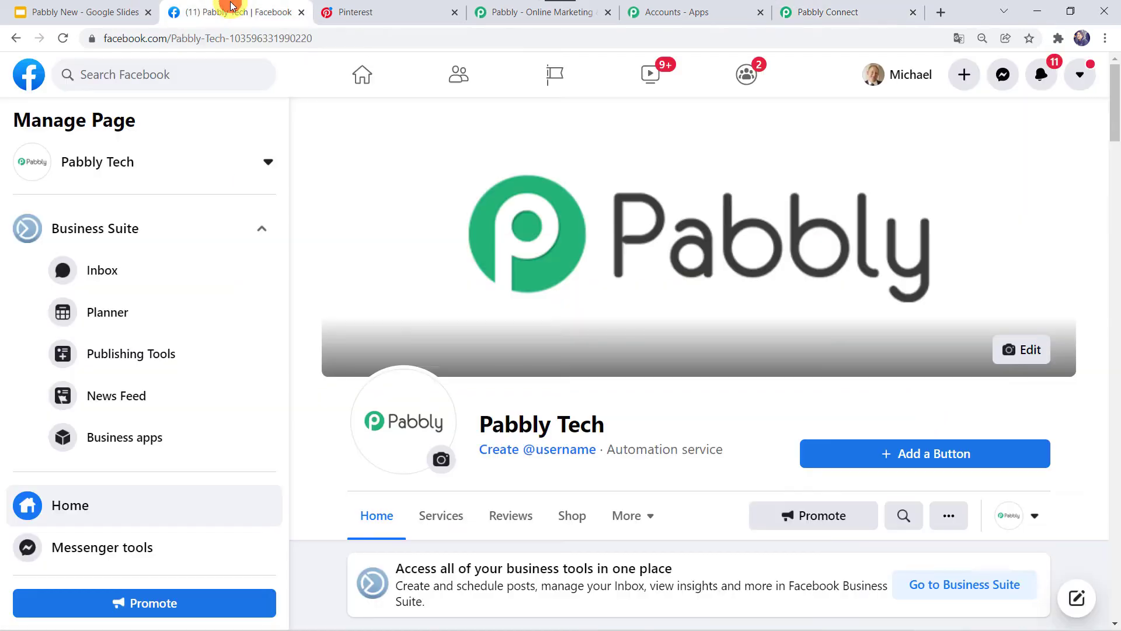
scroll(648, 373, down, 5)
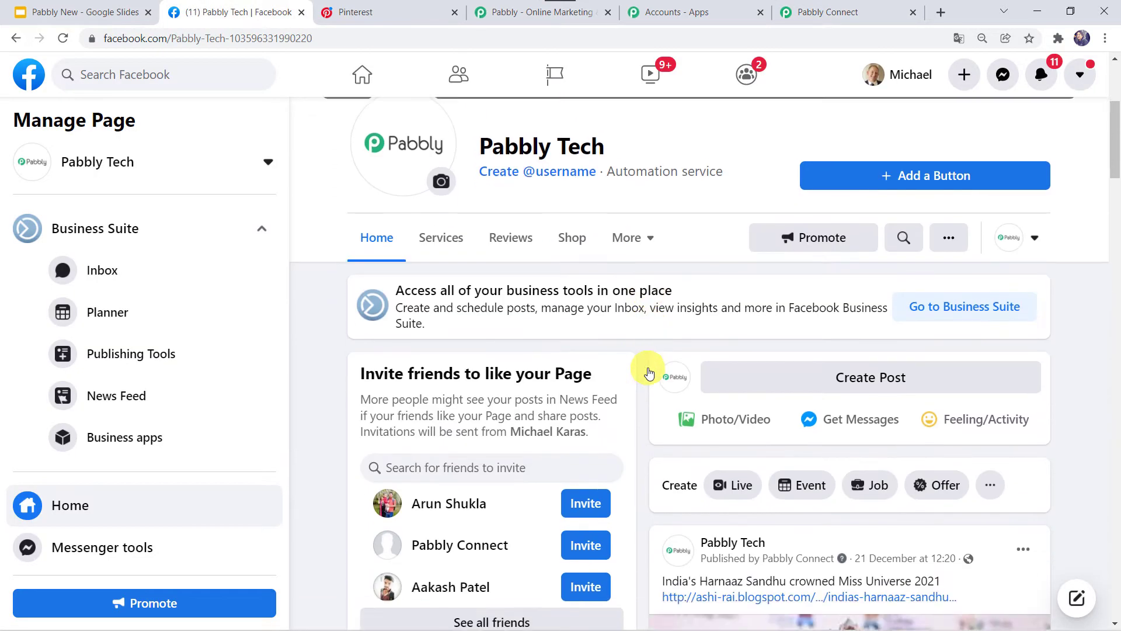
click(849, 382)
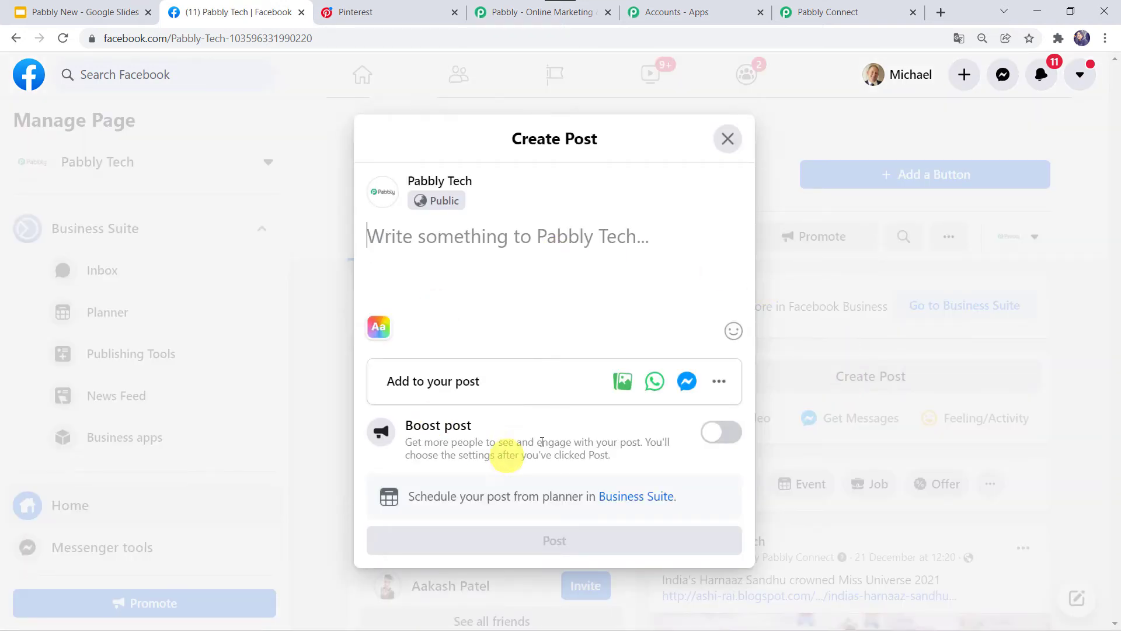
click(621, 386)
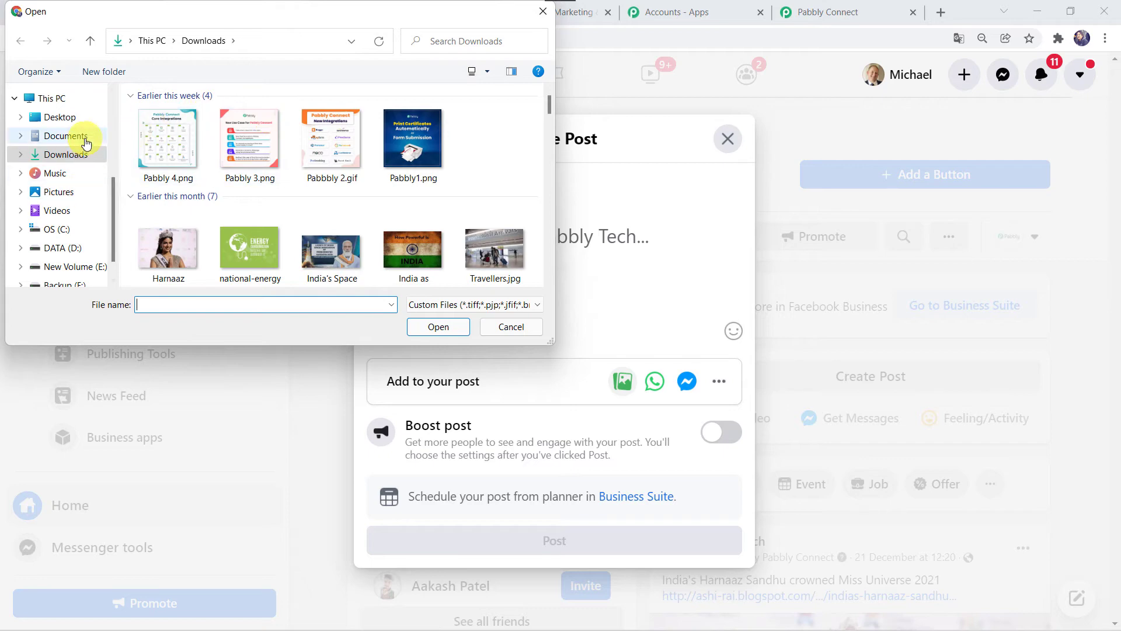
double_click(327, 154)
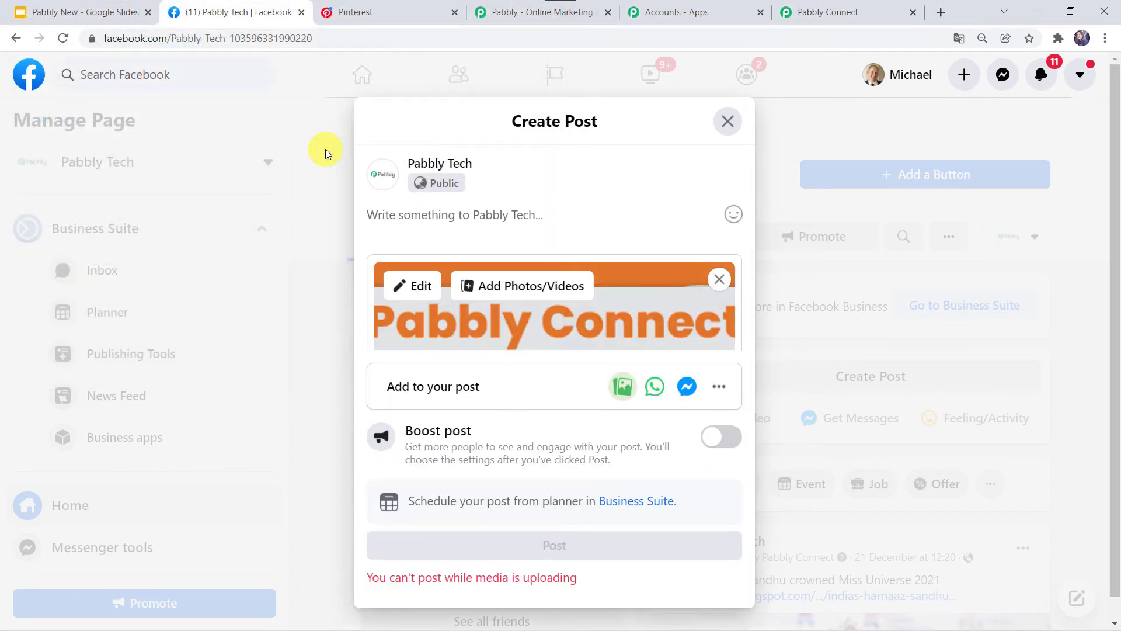
Step: Write "Pabbly Connect" and "New Integrations" on two lines as the post text, publish the post and view it on the page
click(420, 217)
text(Pabbly Co)
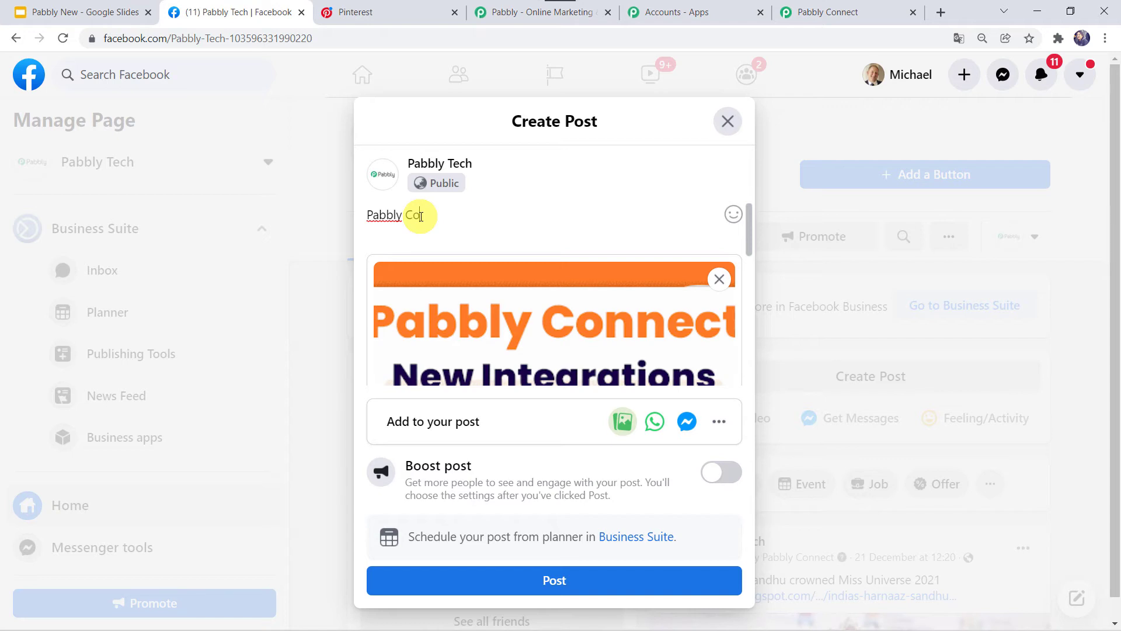
text(nnect)
key(Return)
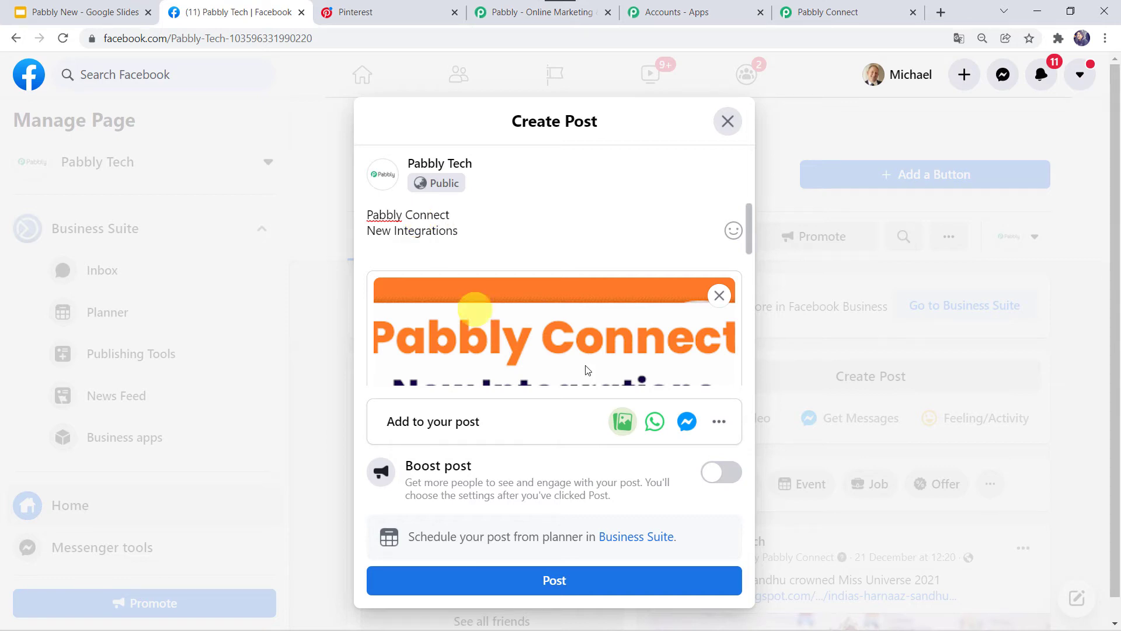
click(531, 584)
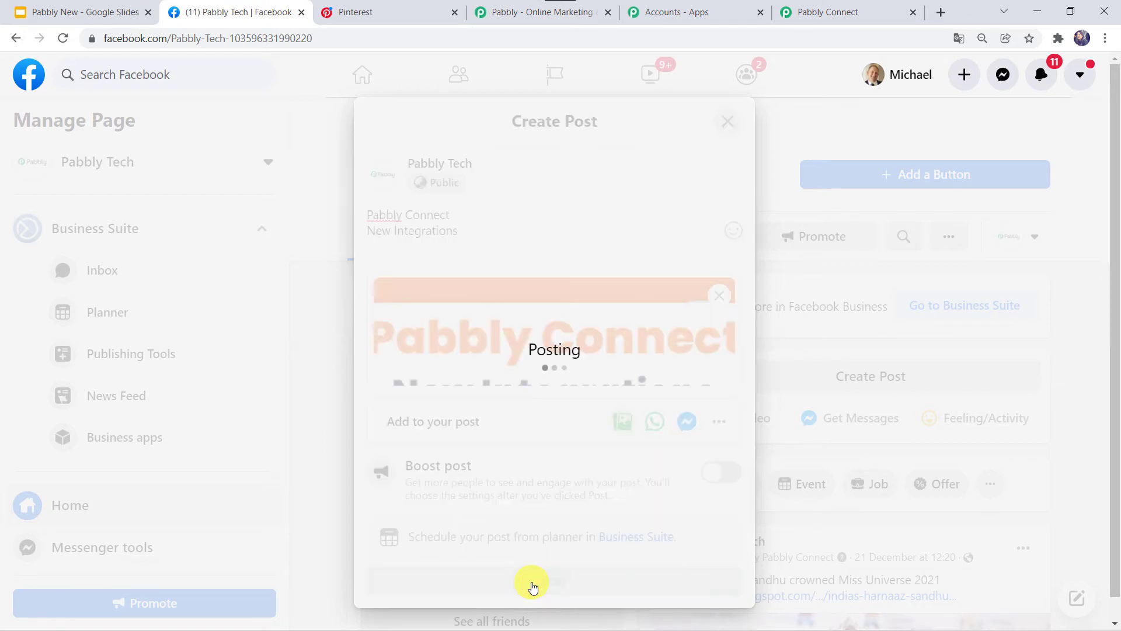
scroll(821, 440, down, 5)
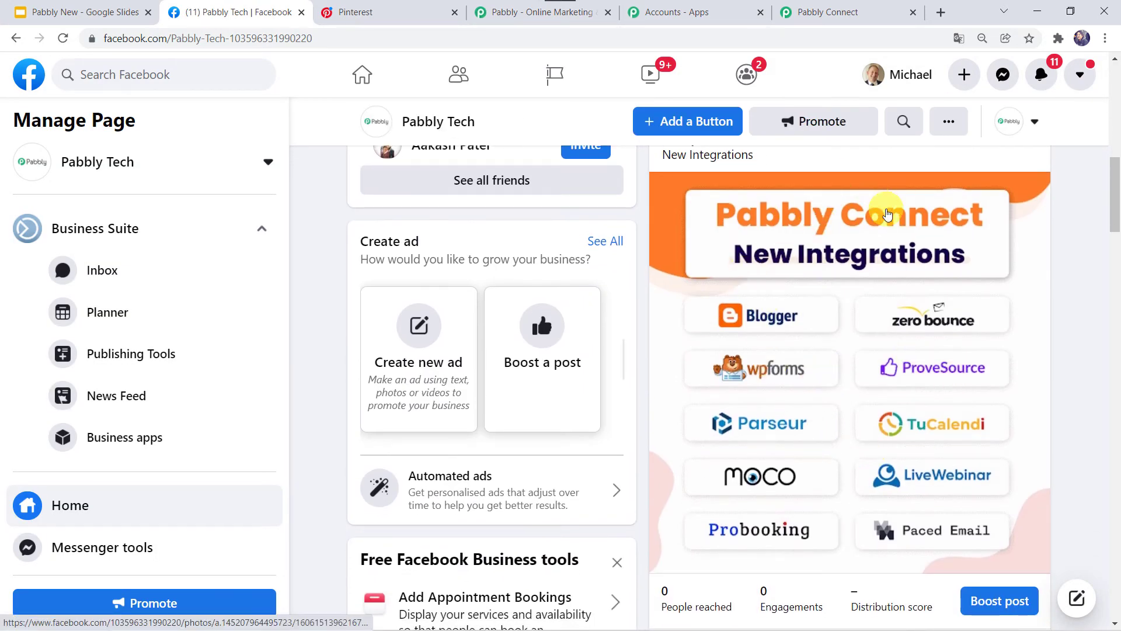
Step: Return to Pabbly Connect, save the Facebook Pages trigger with a test request and view the response
click(848, 13)
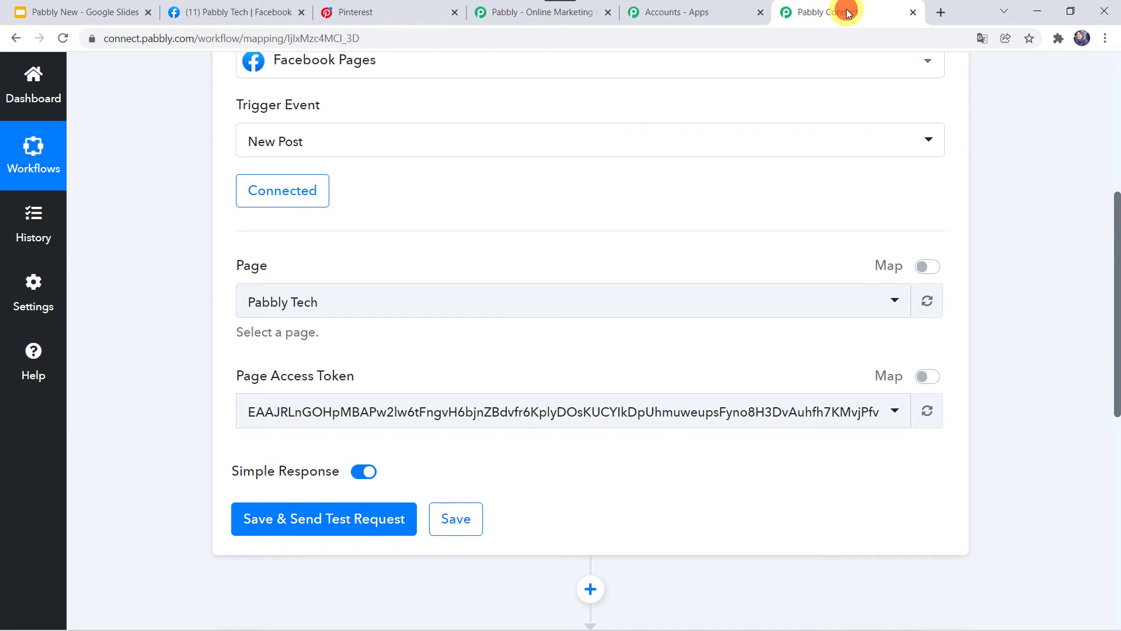
click(306, 520)
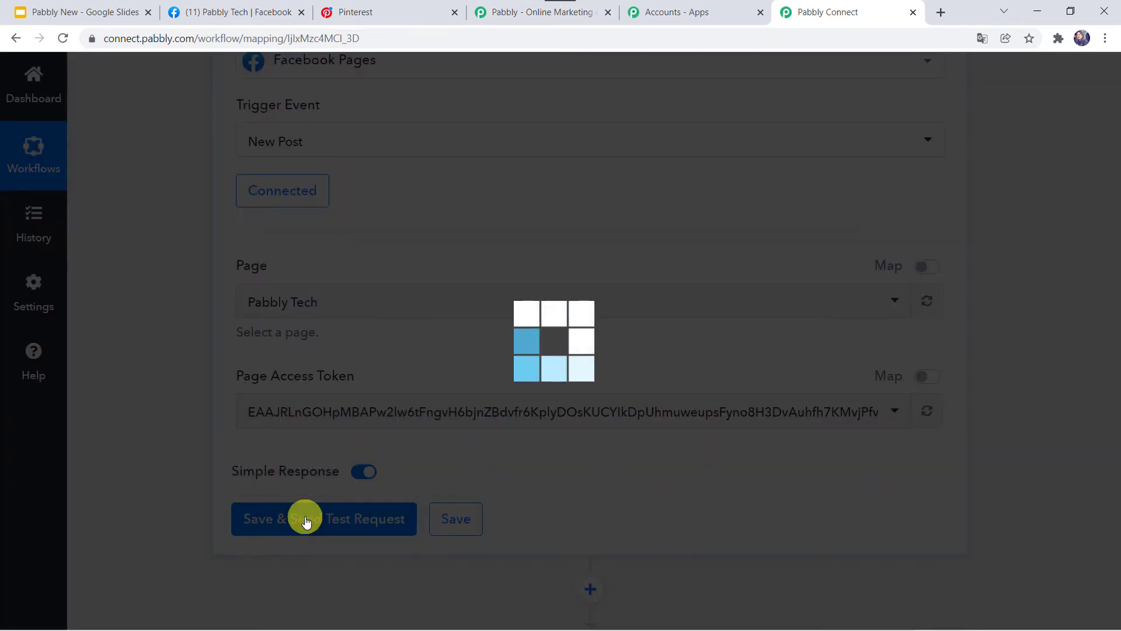
scroll(185, 458, down, 5)
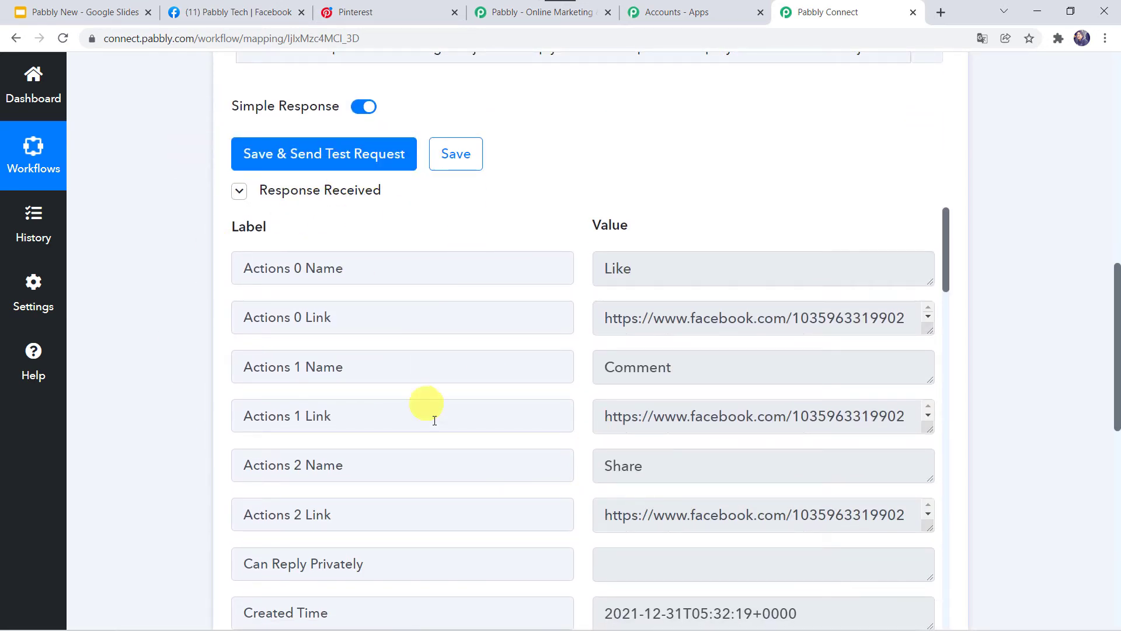
Step: Review the test response's fields for the post, including the full picture, message and attachment data
scroll(447, 450, down, 5)
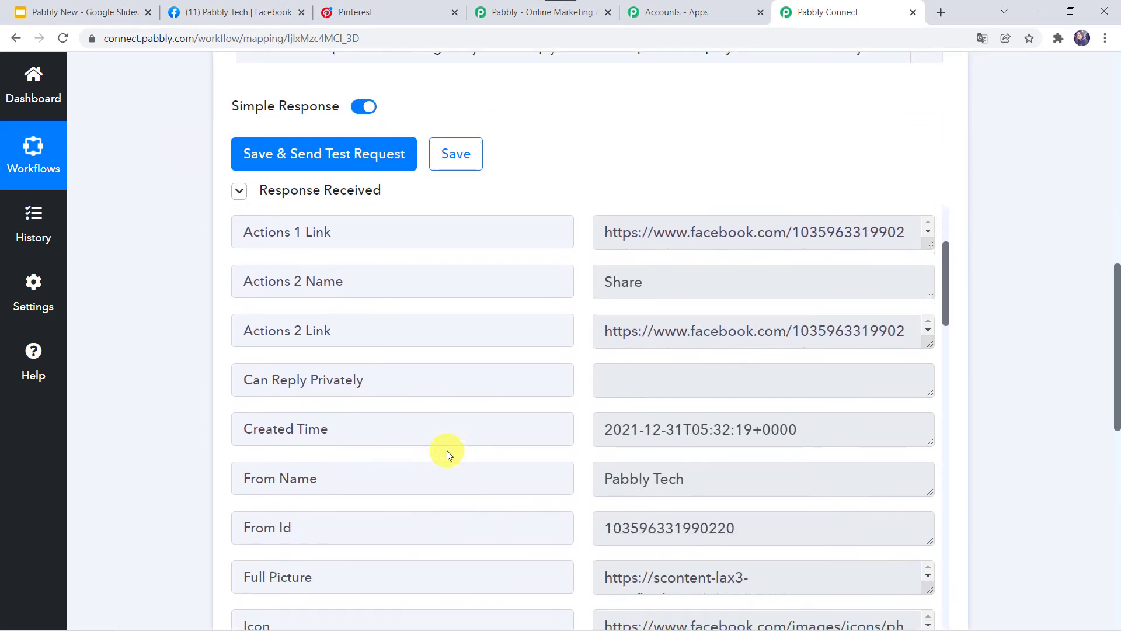
scroll(136, 453, down, 2)
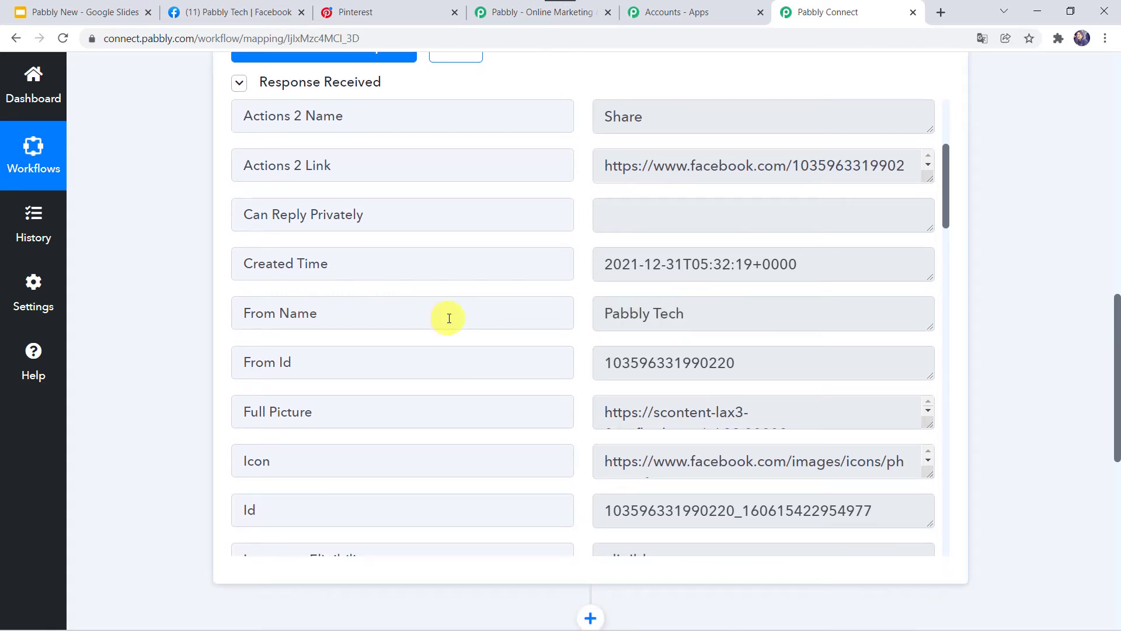
scroll(449, 318, down, 3)
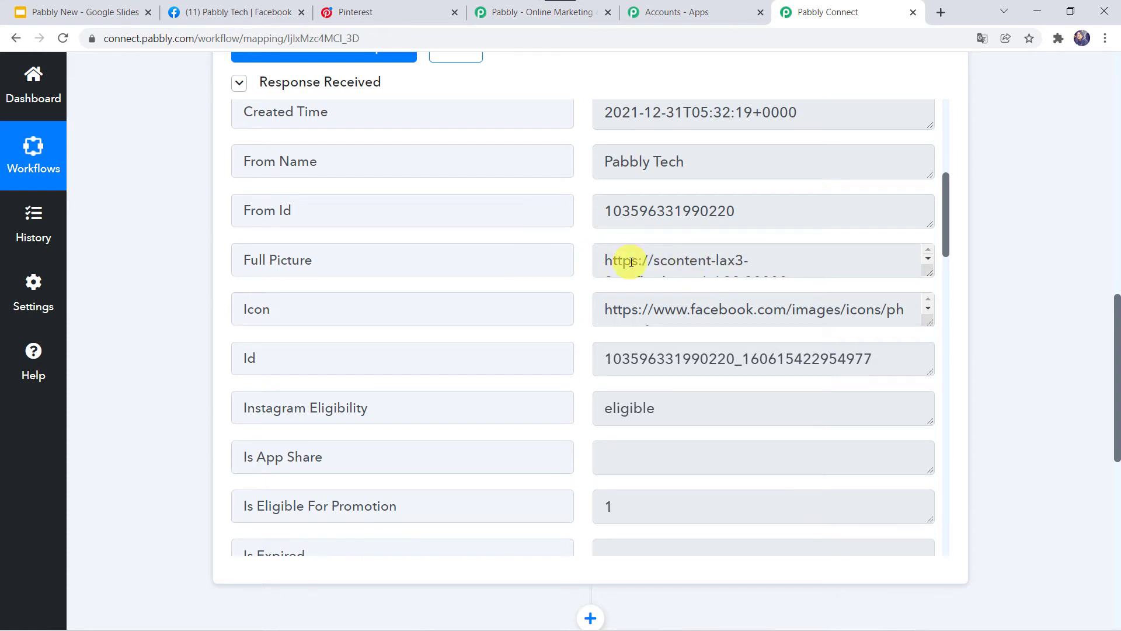
scroll(461, 268, down, 3)
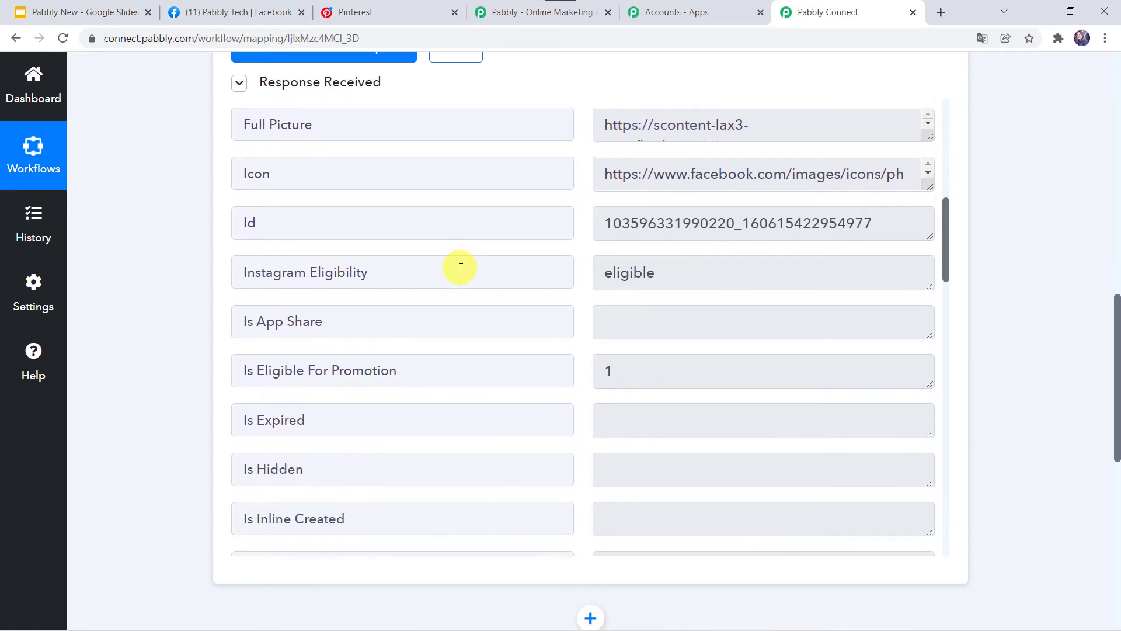
scroll(578, 356, down, 10)
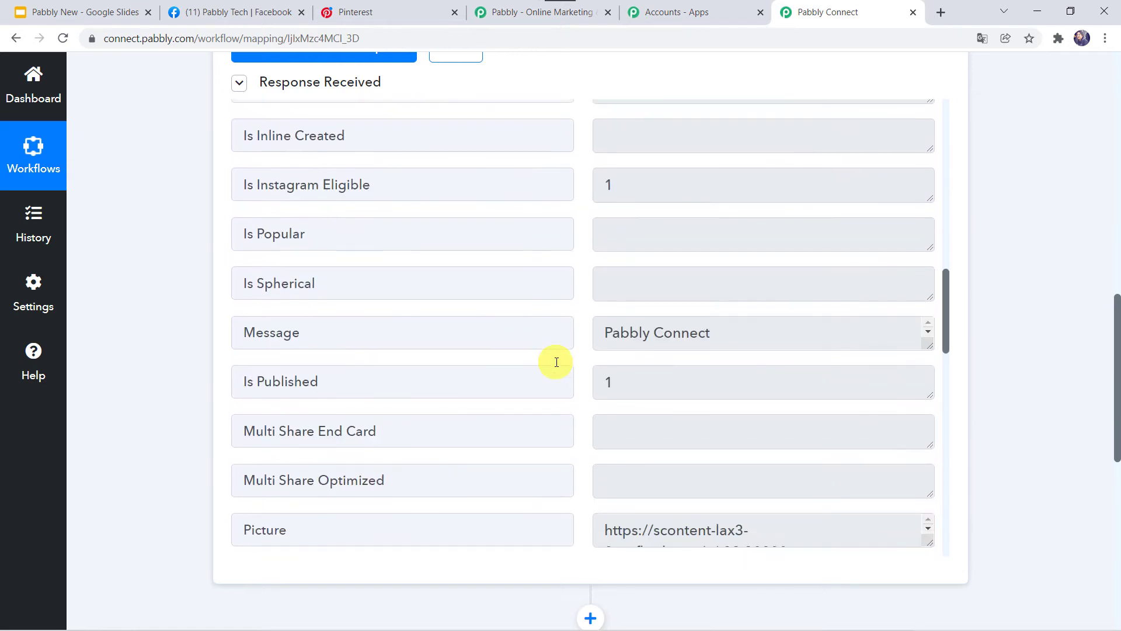
scroll(484, 367, down, 7)
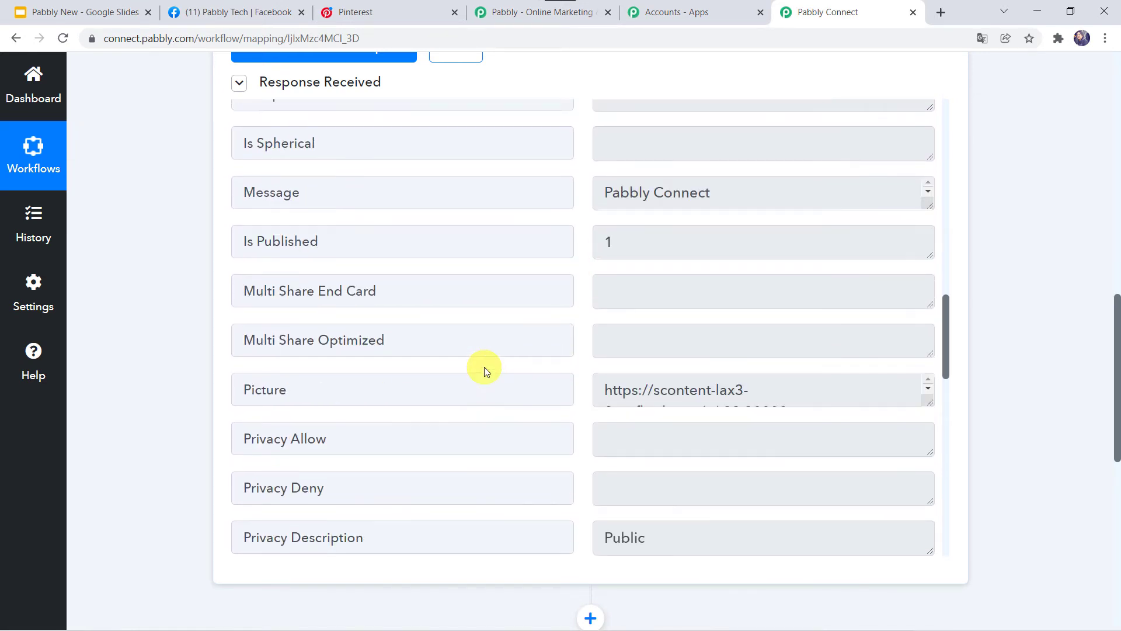
scroll(484, 367, down, 10)
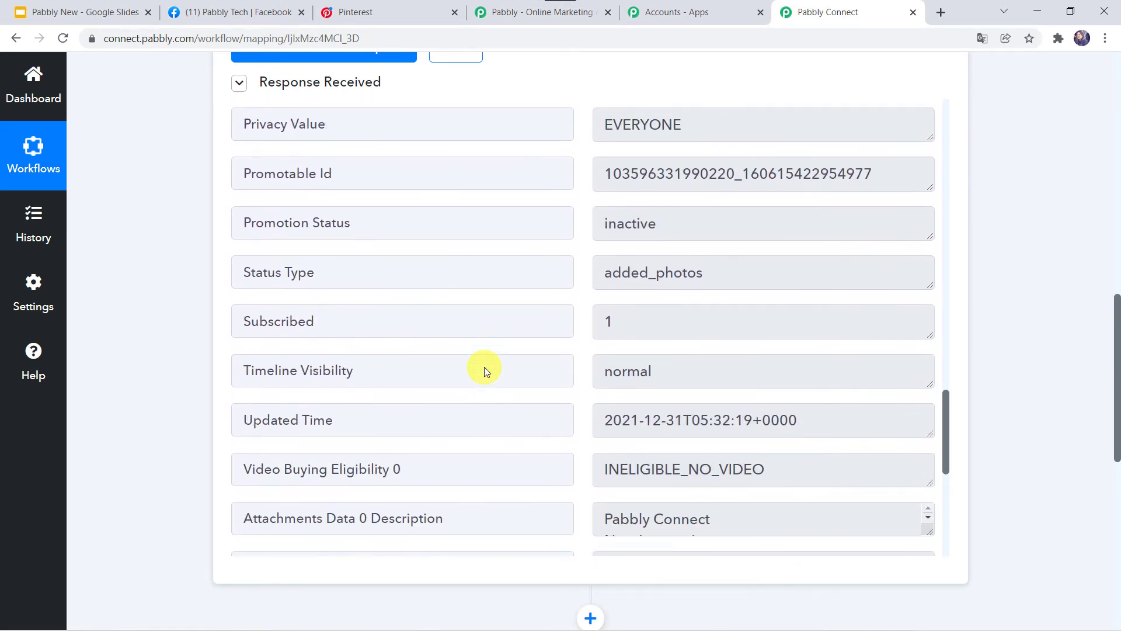
scroll(485, 367, down, 5)
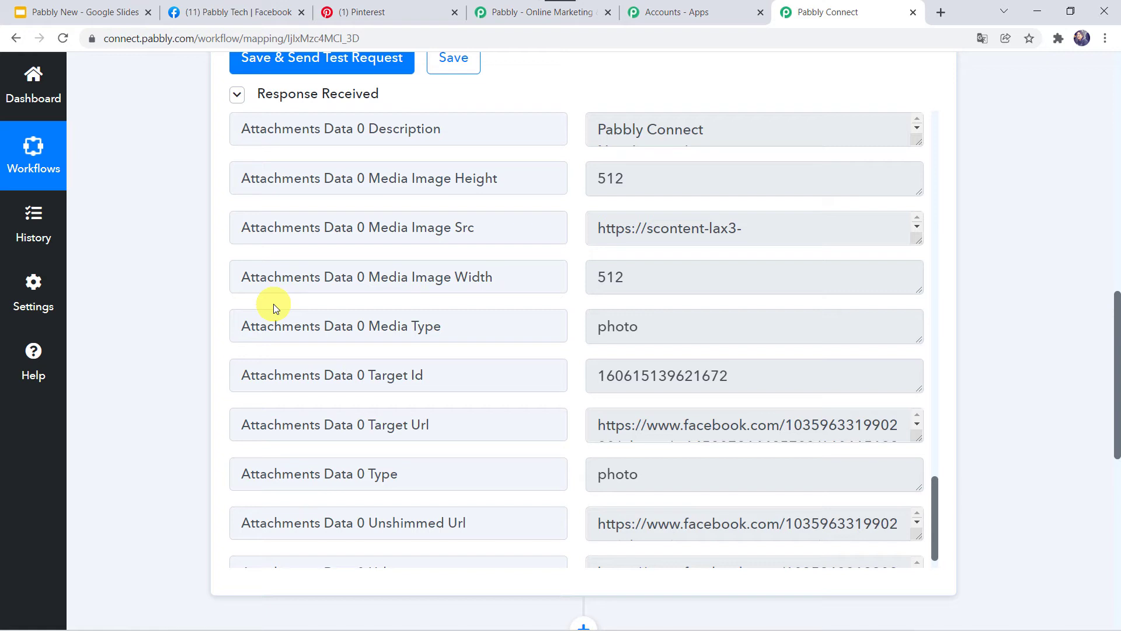
scroll(274, 304, down, 2)
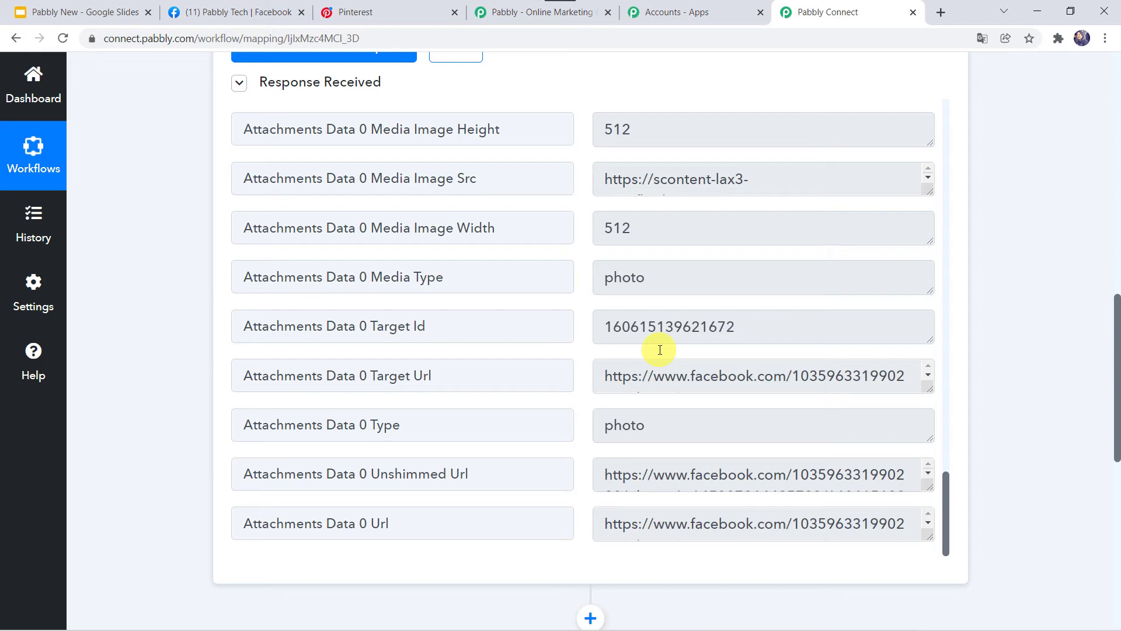
Step: Set the workflow's second step to Pinterest with Create Pin as the action event
scroll(114, 502, down, 8)
click(523, 218)
click(476, 314)
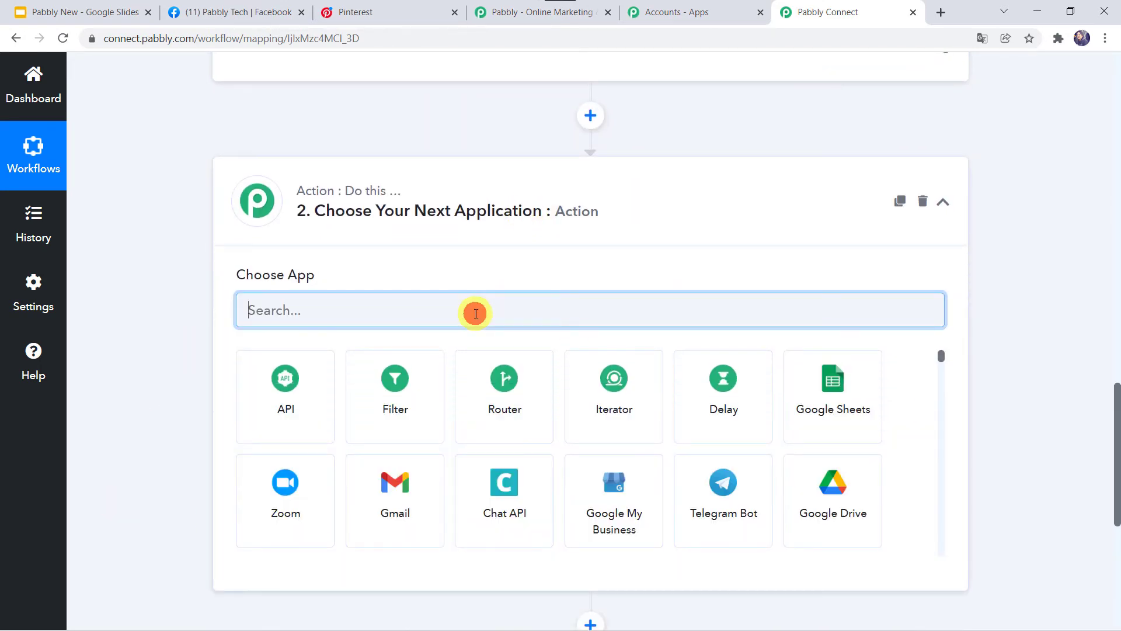
text(Pin)
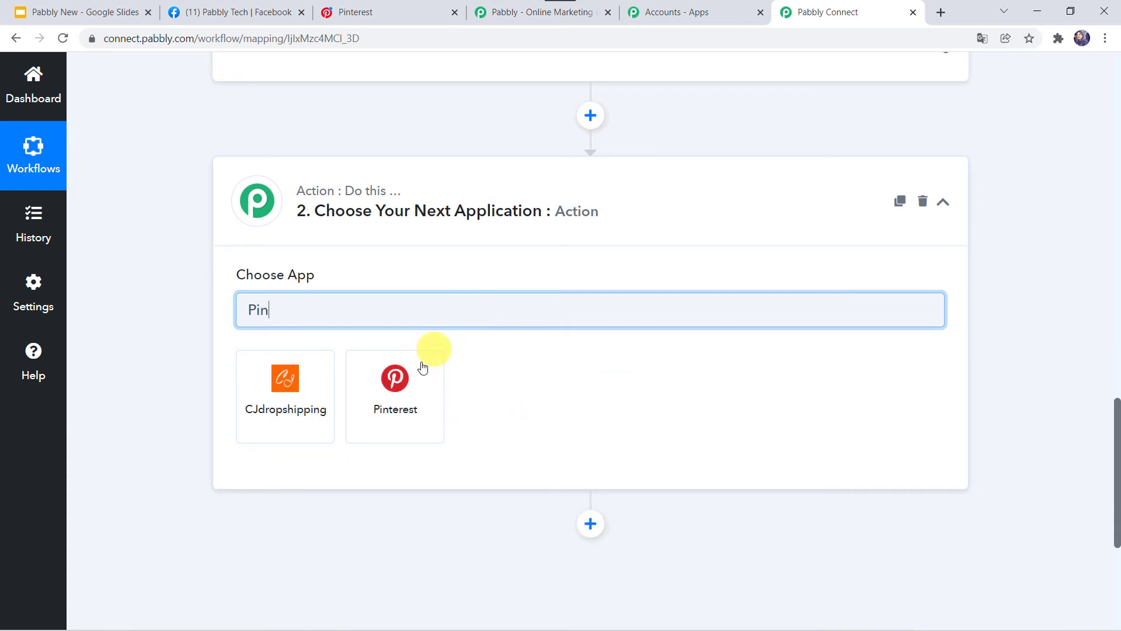
click(403, 387)
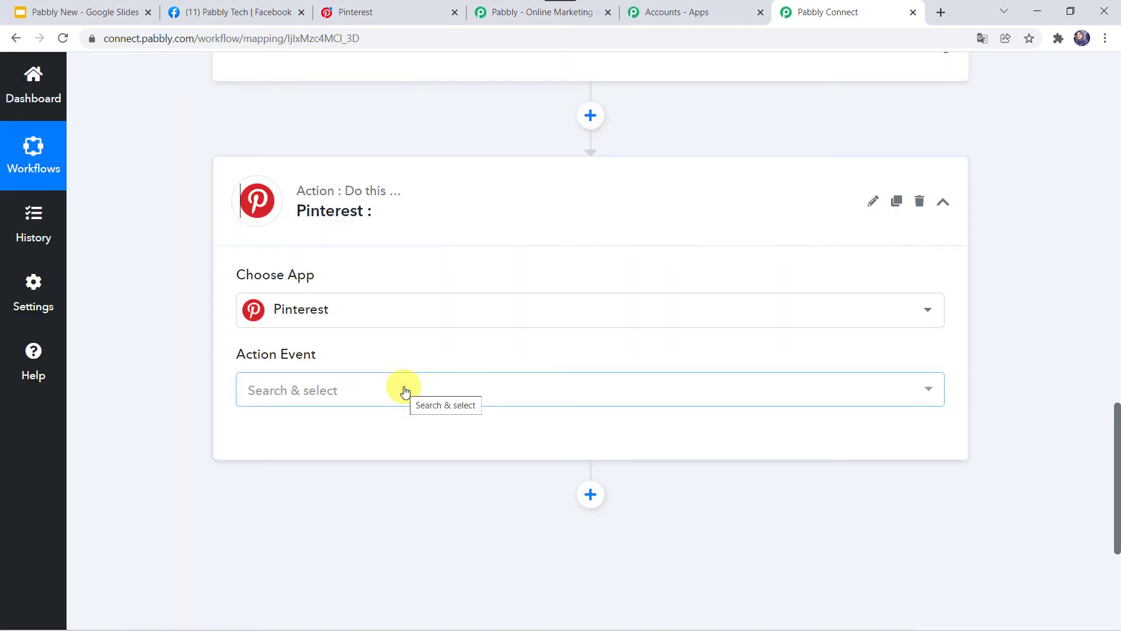
click(312, 390)
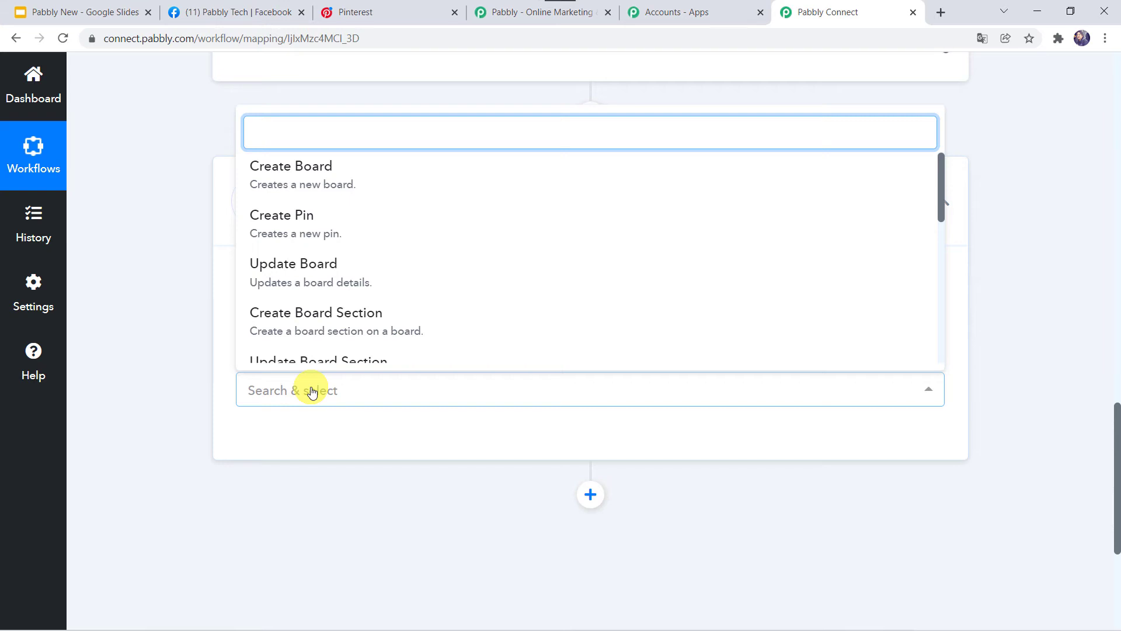
click(298, 221)
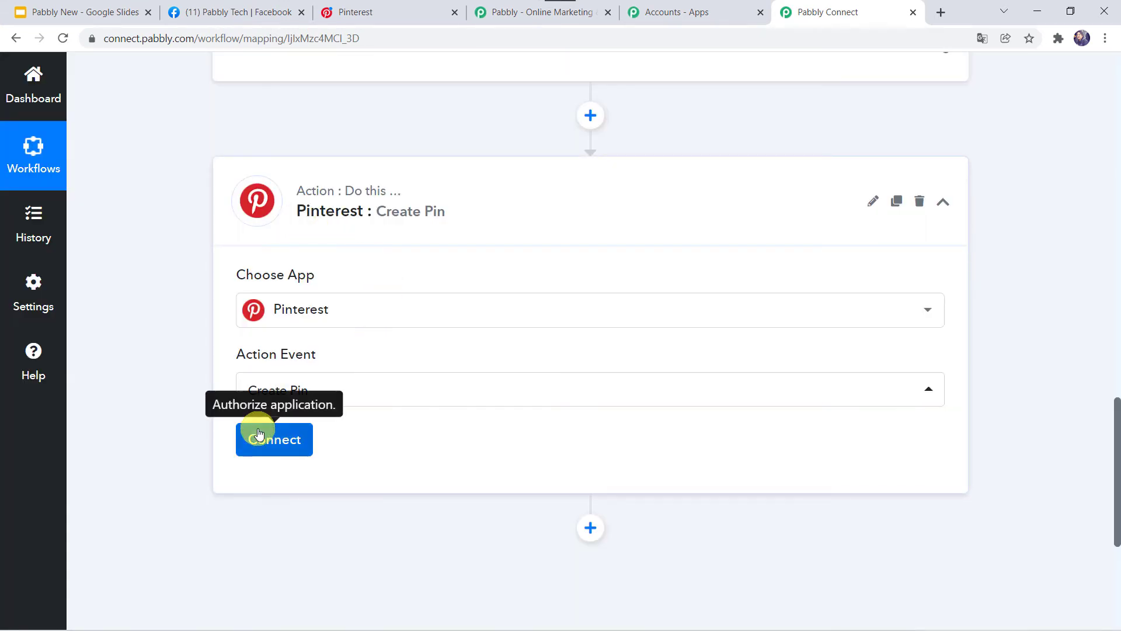
Step: Connect the Pinterest action through a new connection and give Pabbly Connect access to the Pinterest account
click(260, 434)
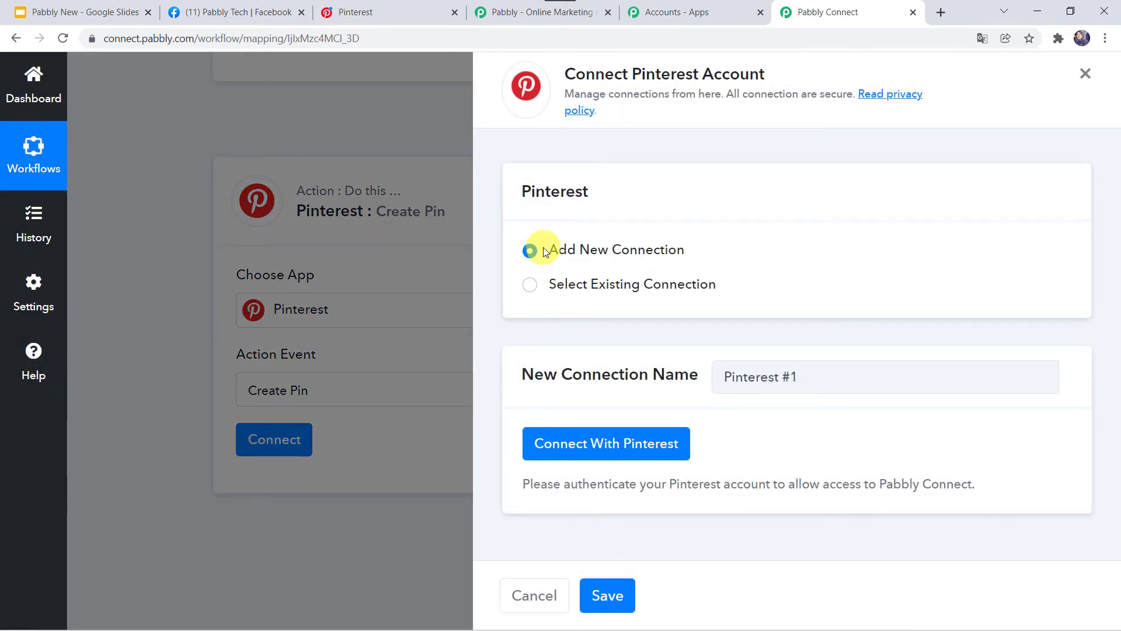
click(595, 446)
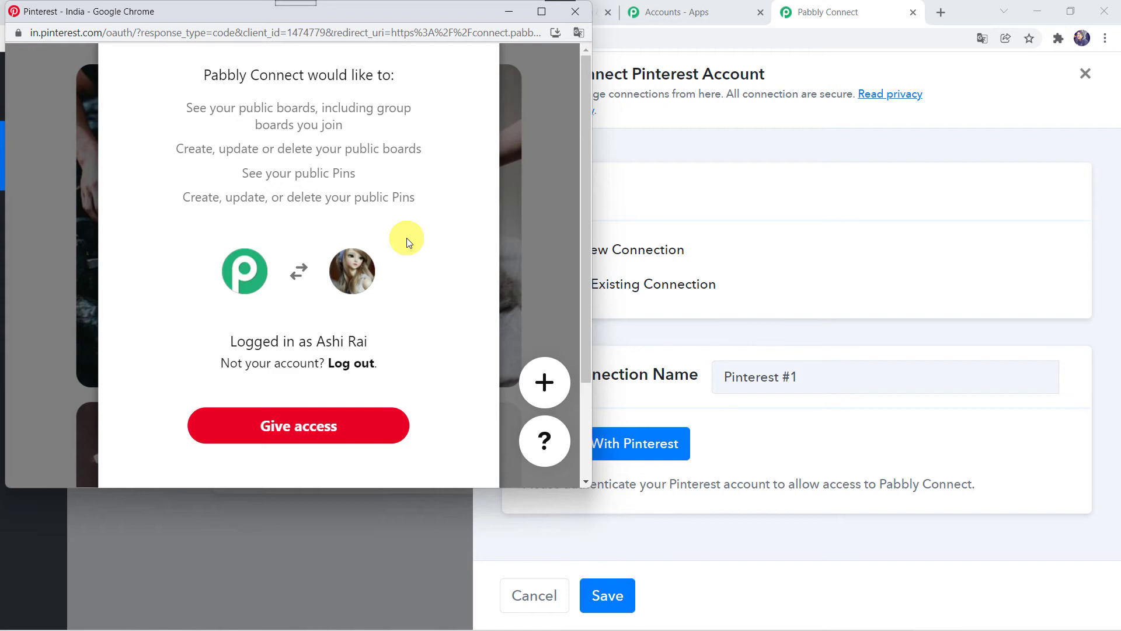
click(296, 431)
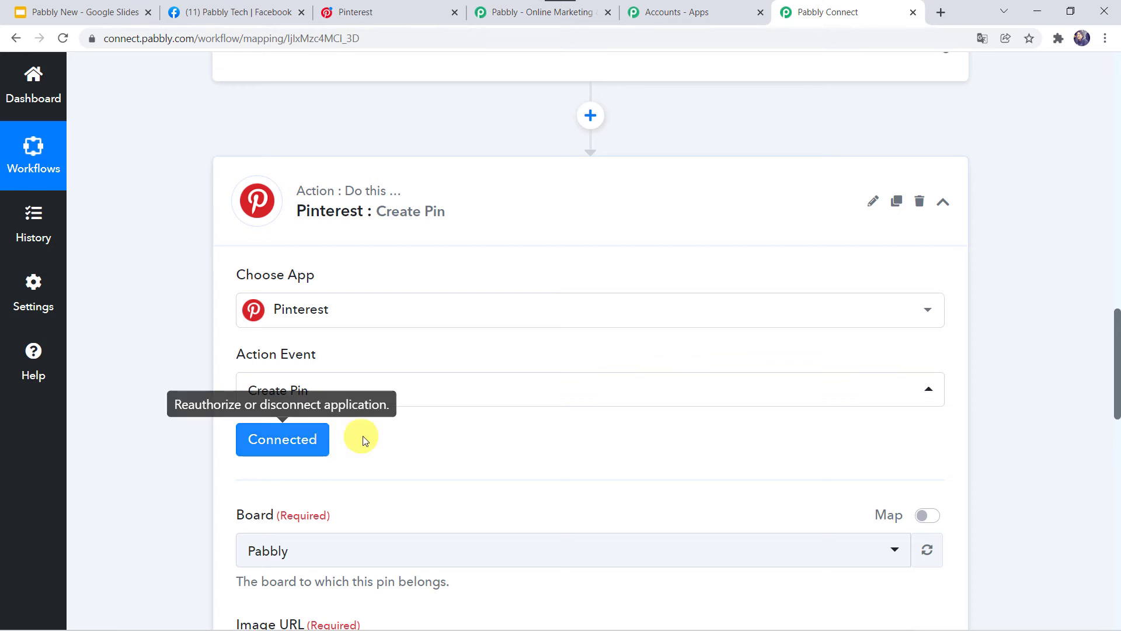
Step: Check the board name on the Pinterest profile and select Pabbly as the new pin's board
scroll(362, 439, down, 5)
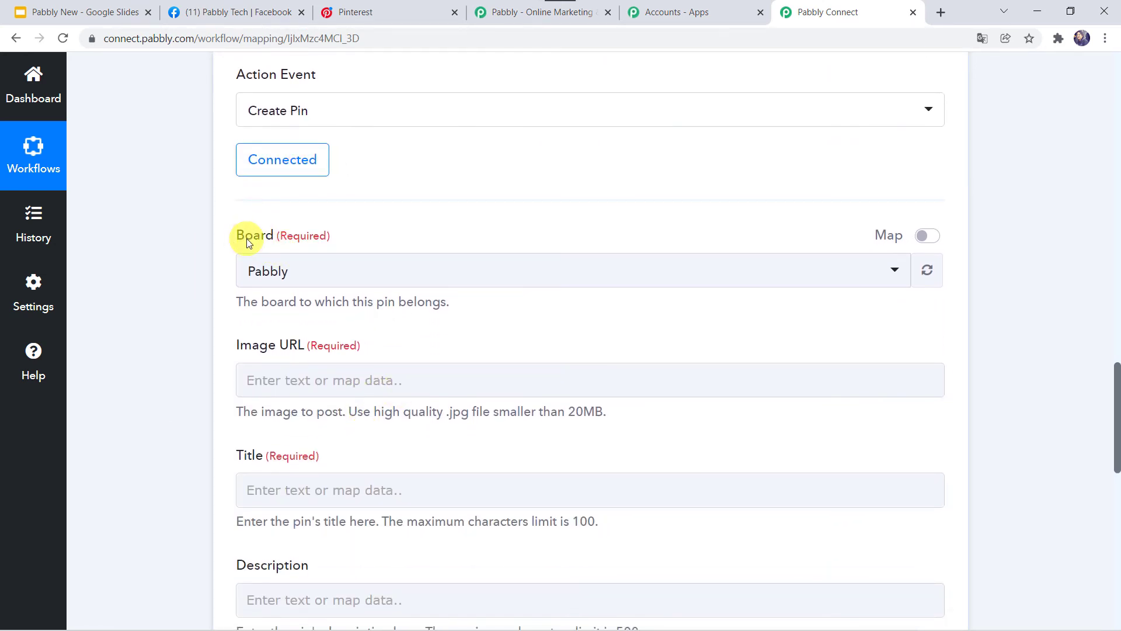
click(378, 12)
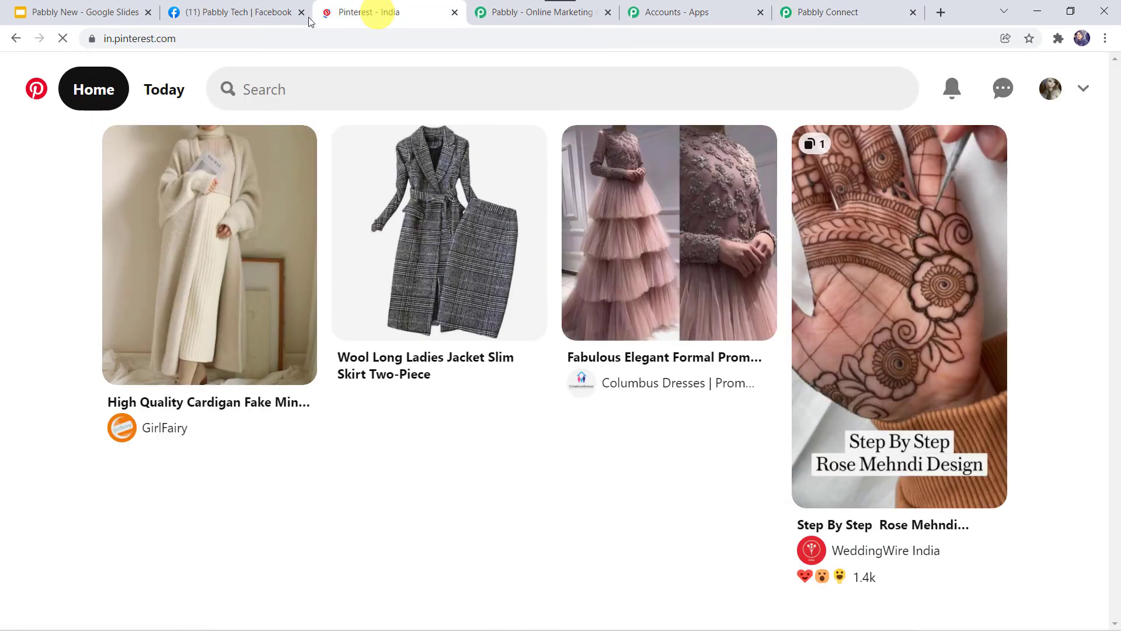
click(1051, 94)
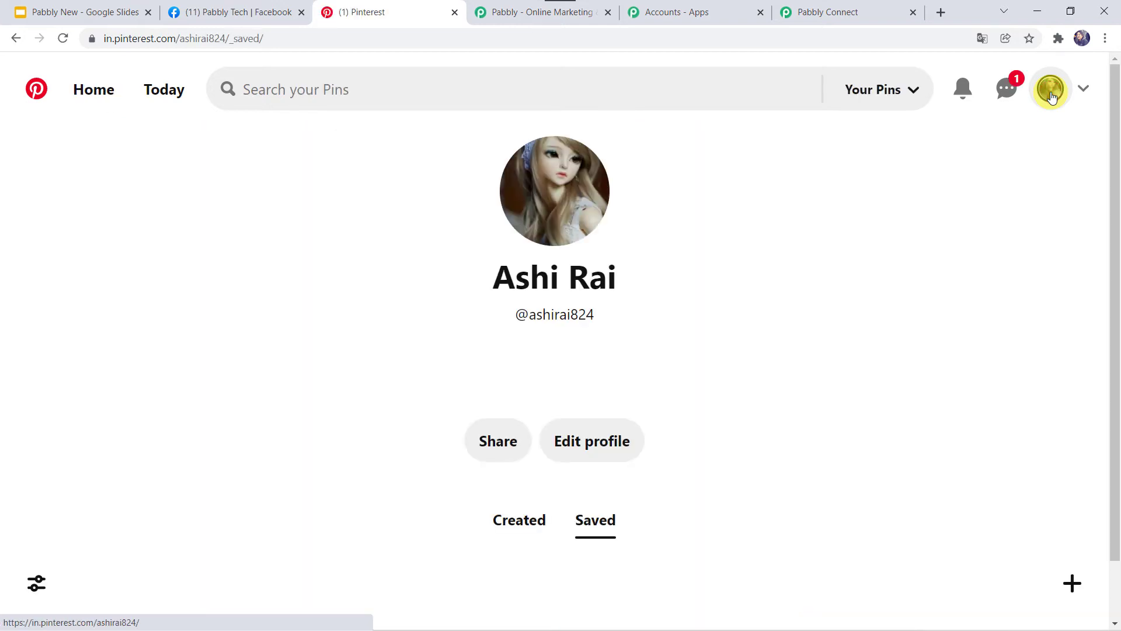
scroll(318, 446, down, 3)
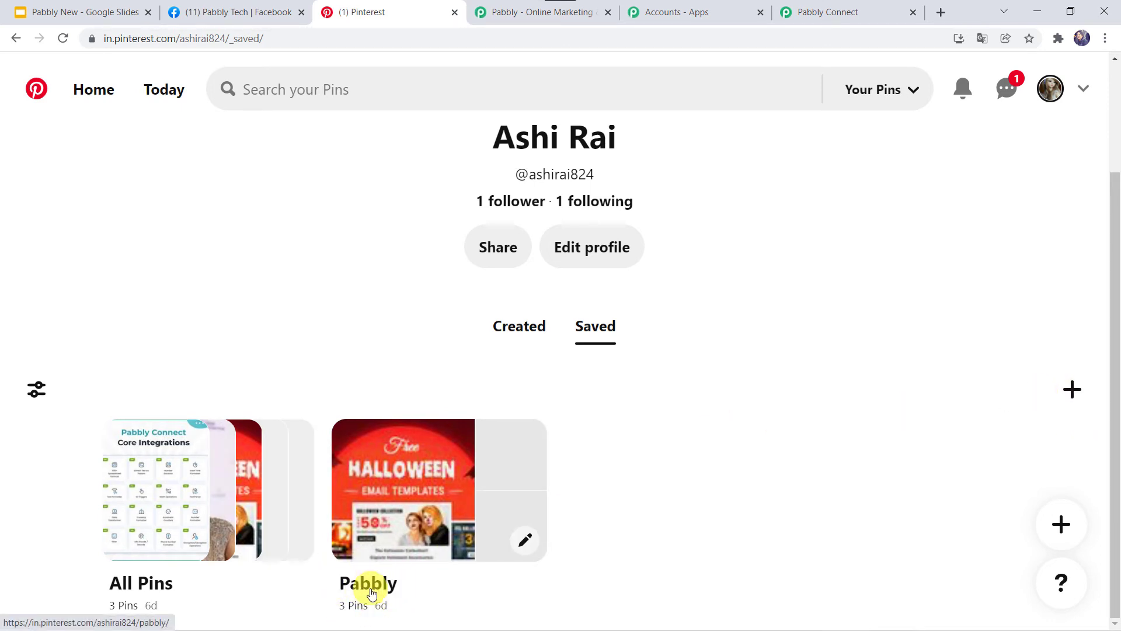
click(859, 9)
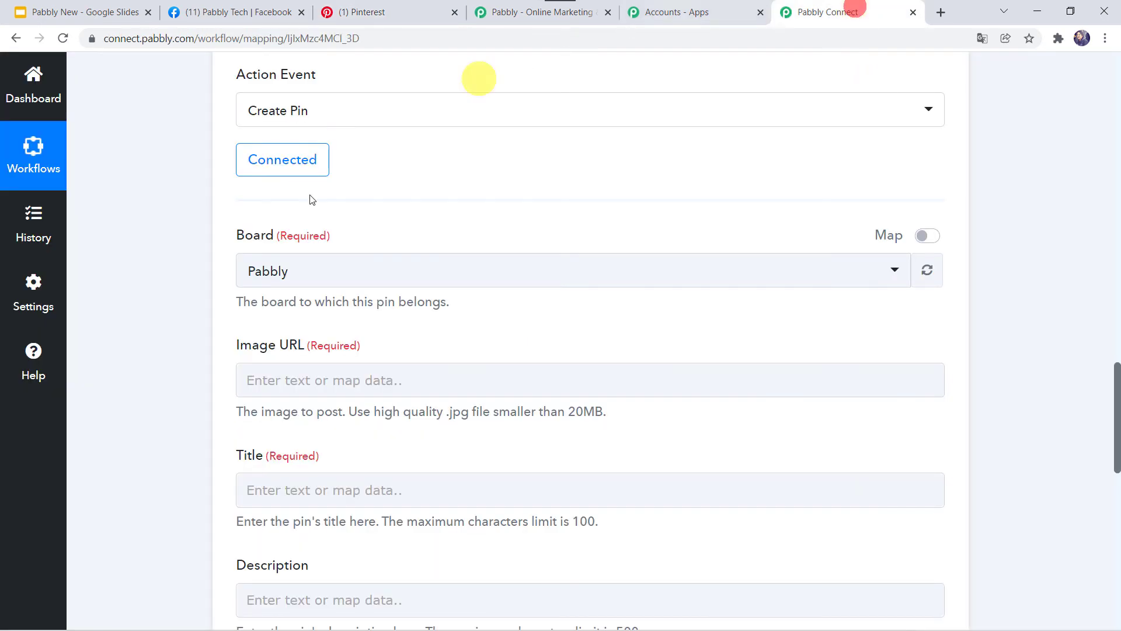
click(278, 281)
click(263, 353)
scroll(318, 300, down, 1)
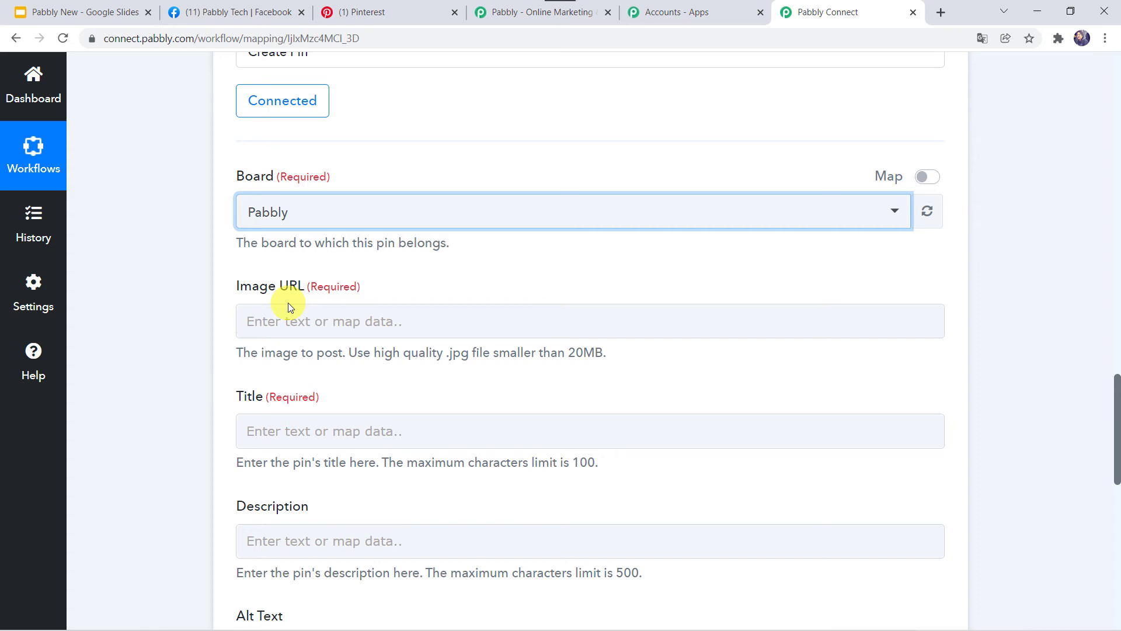
Step: Map the pin's Image URL to the Full Picture value from the Facebook Pages new post
scroll(180, 289, up, 8)
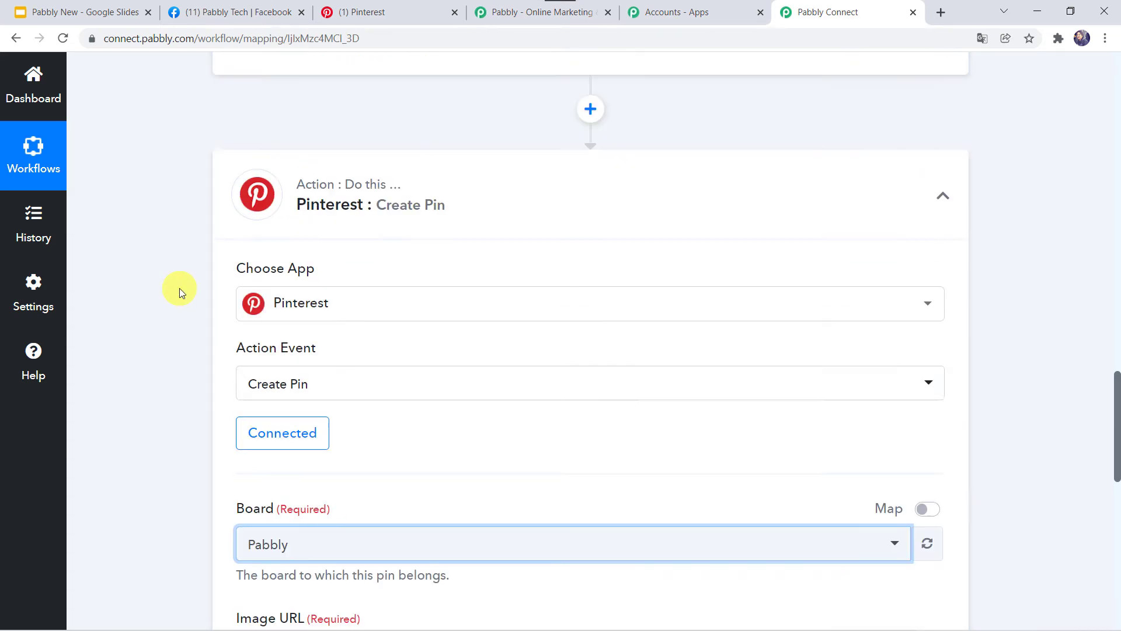
scroll(179, 289, up, 6)
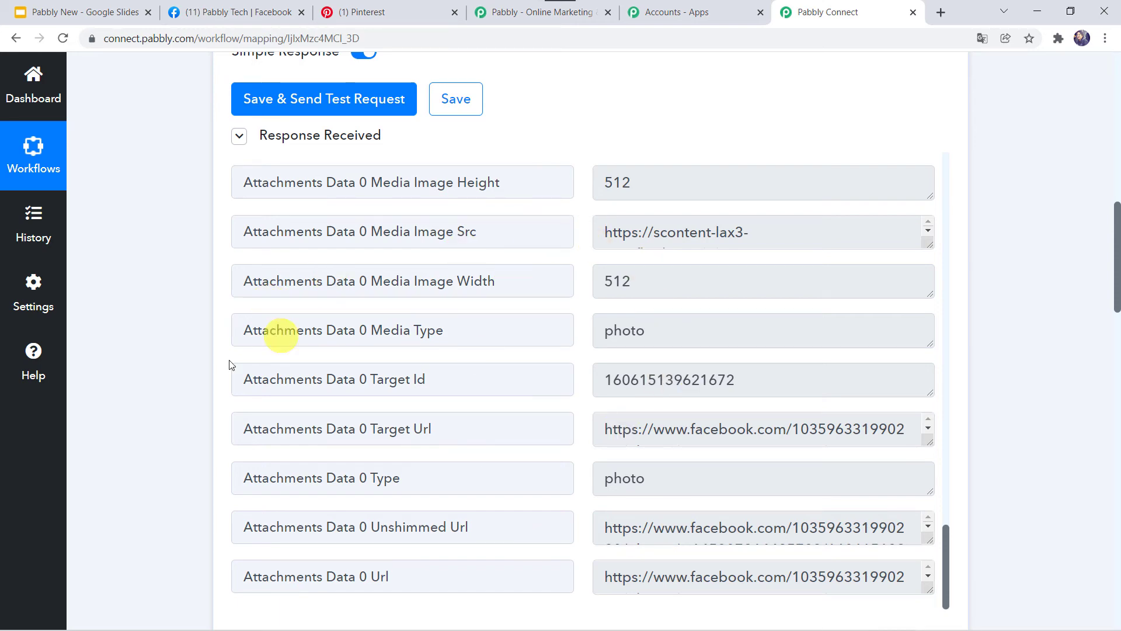
scroll(178, 508, down, 10)
scroll(178, 508, down, 3)
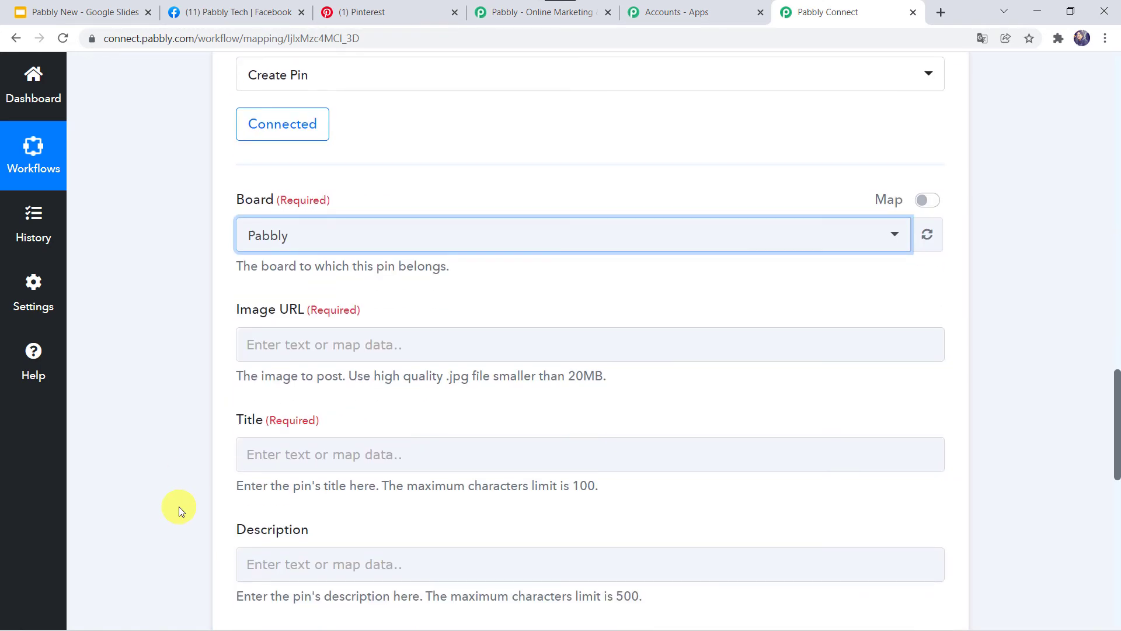
click(296, 345)
scroll(160, 356, down, 1)
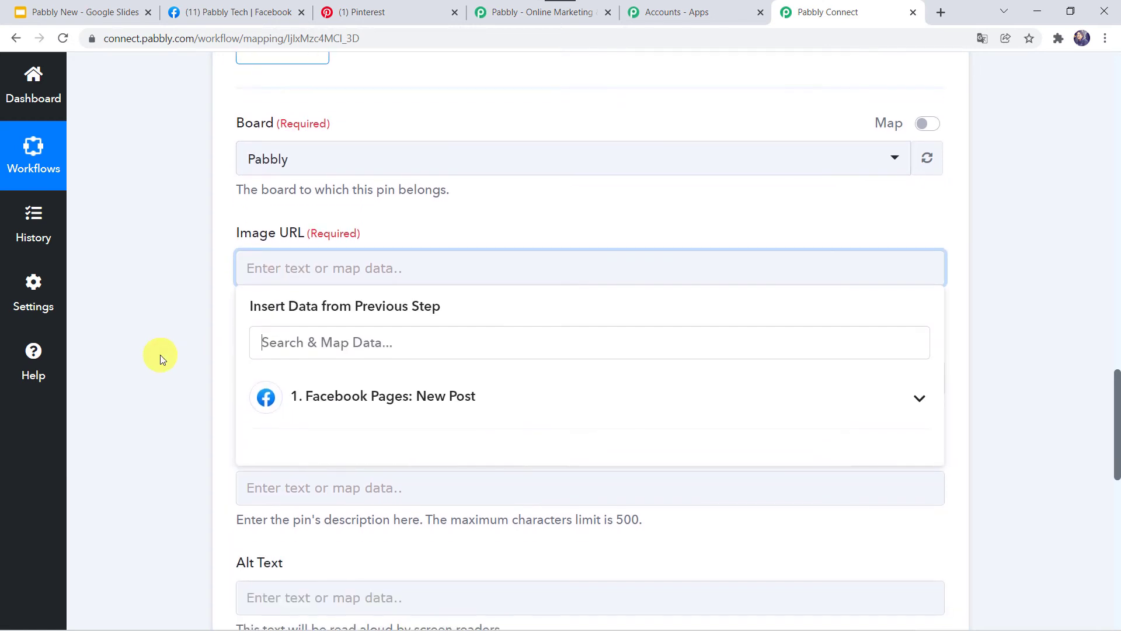
click(344, 415)
scroll(315, 350, down, 1)
text(fu)
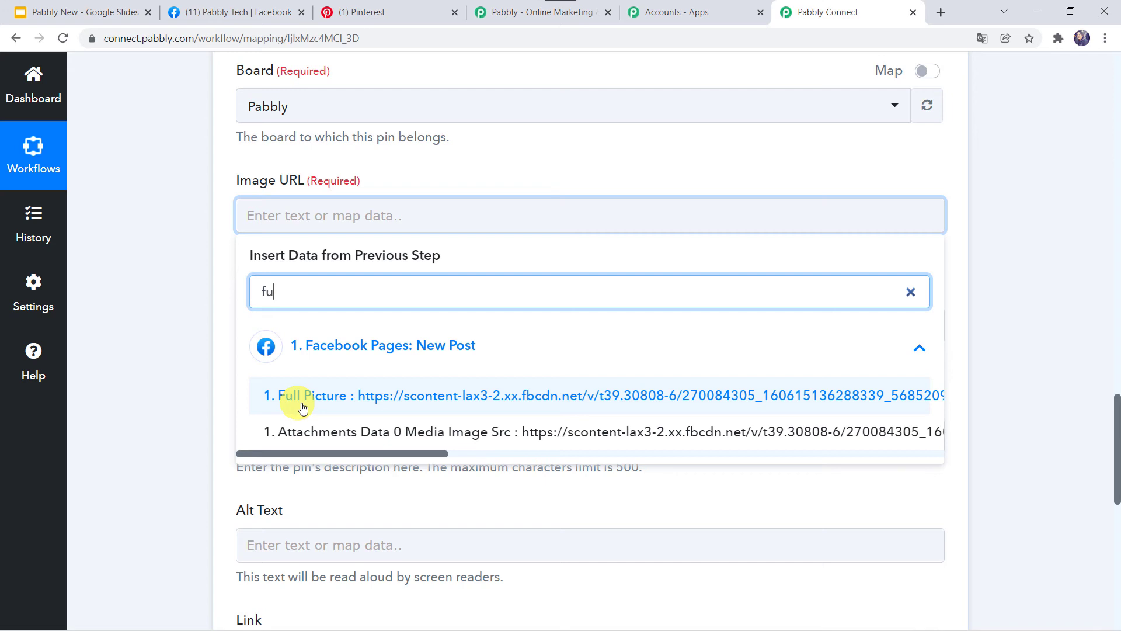
click(357, 399)
click(169, 330)
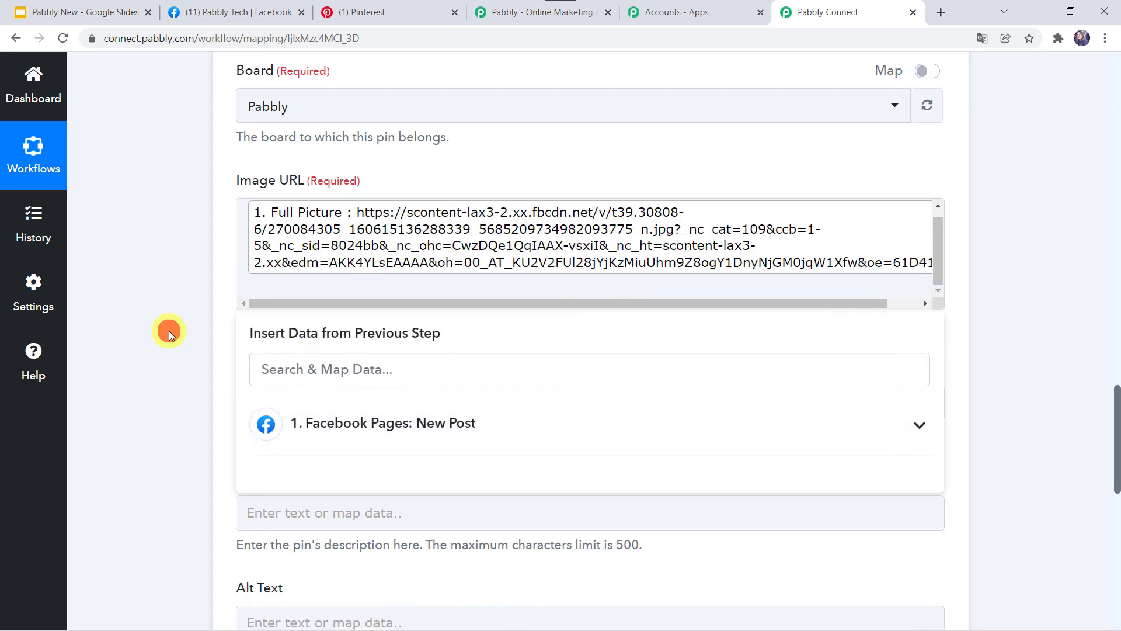
Step: Map the pin's Title to the Message value from the Facebook Pages new post, leaving Description empty
scroll(170, 330, down, 2)
click(248, 257)
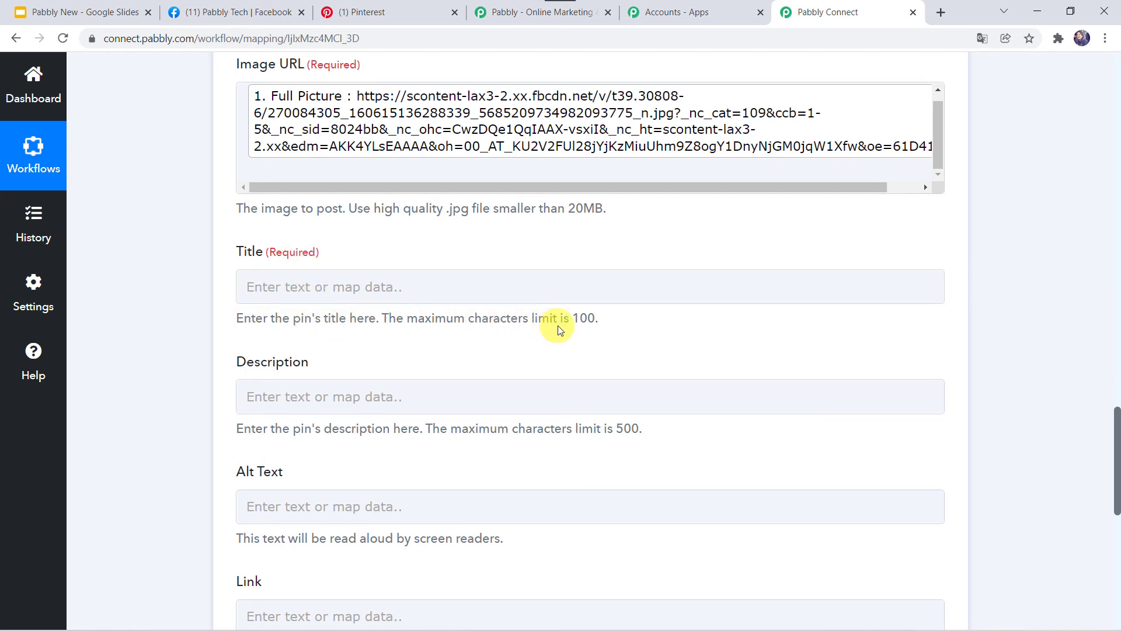
click(297, 287)
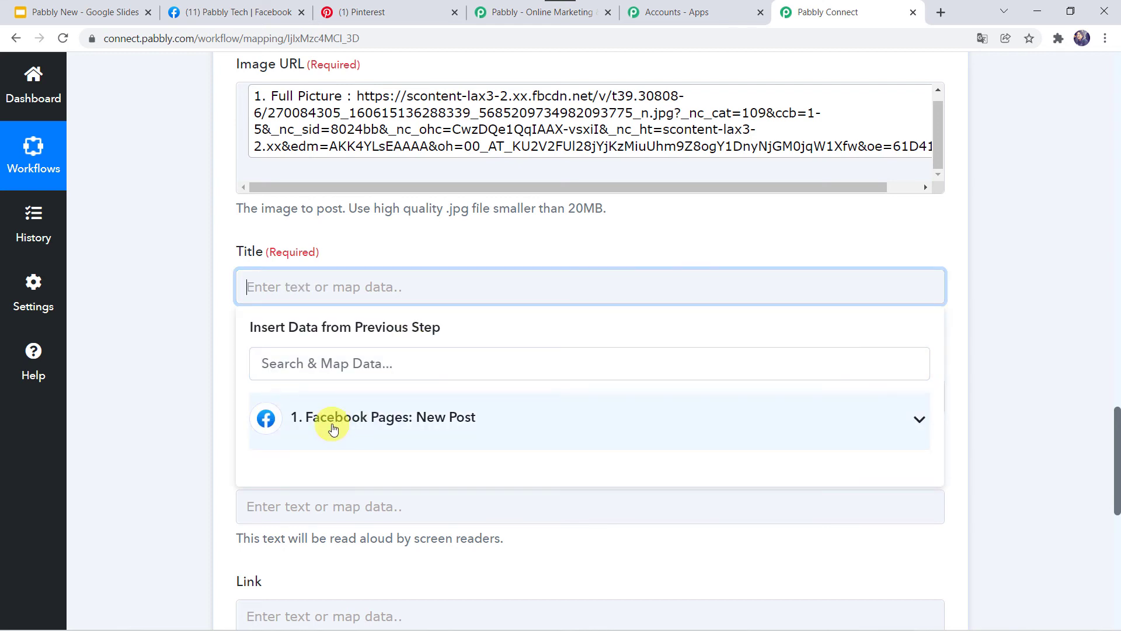
click(314, 363)
text(P)
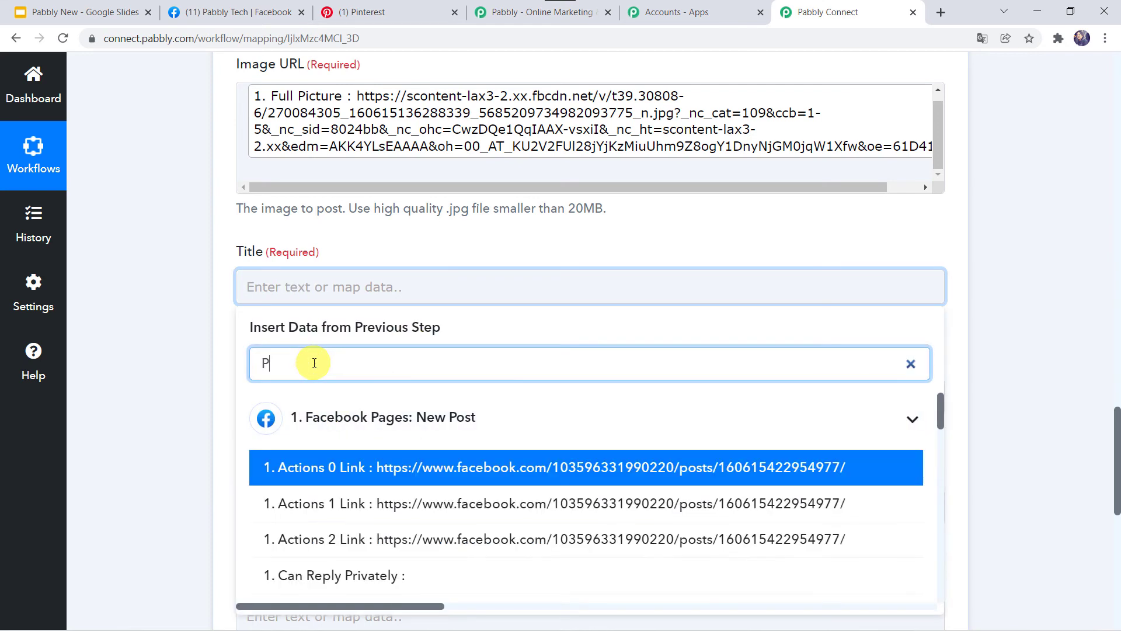
text(abb)
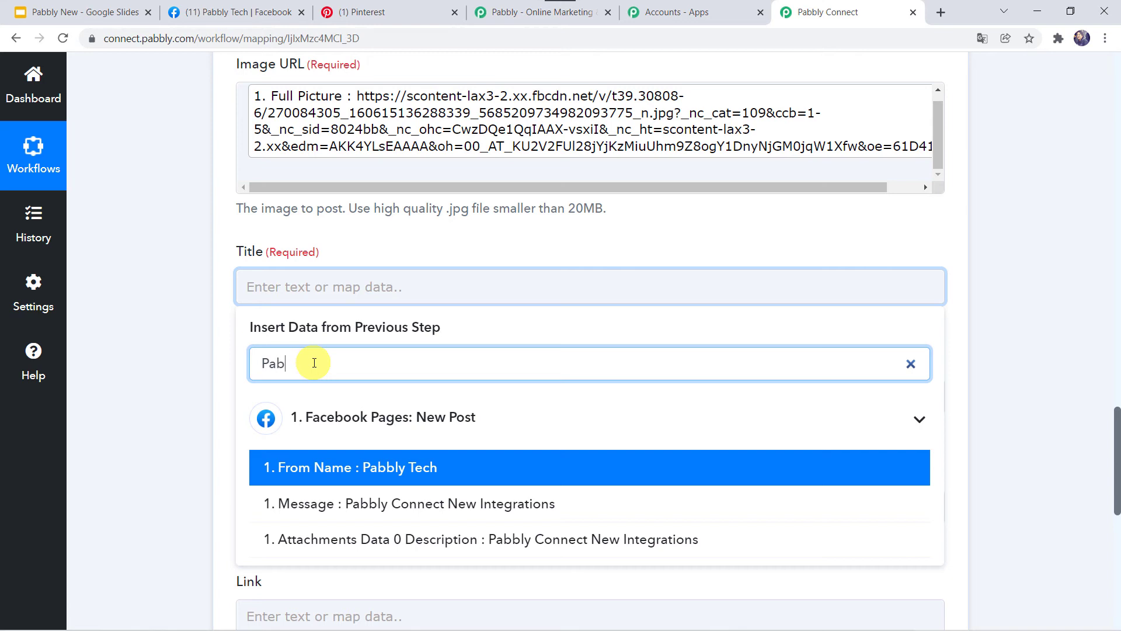
click(440, 507)
click(136, 446)
scroll(136, 447, down, 2)
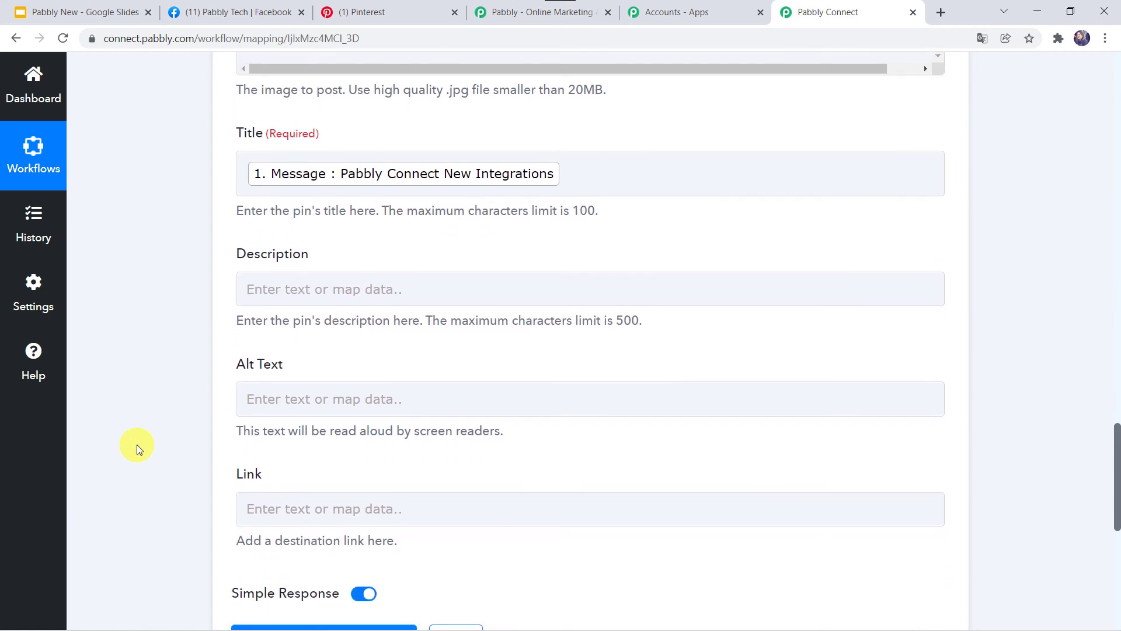
click(272, 287)
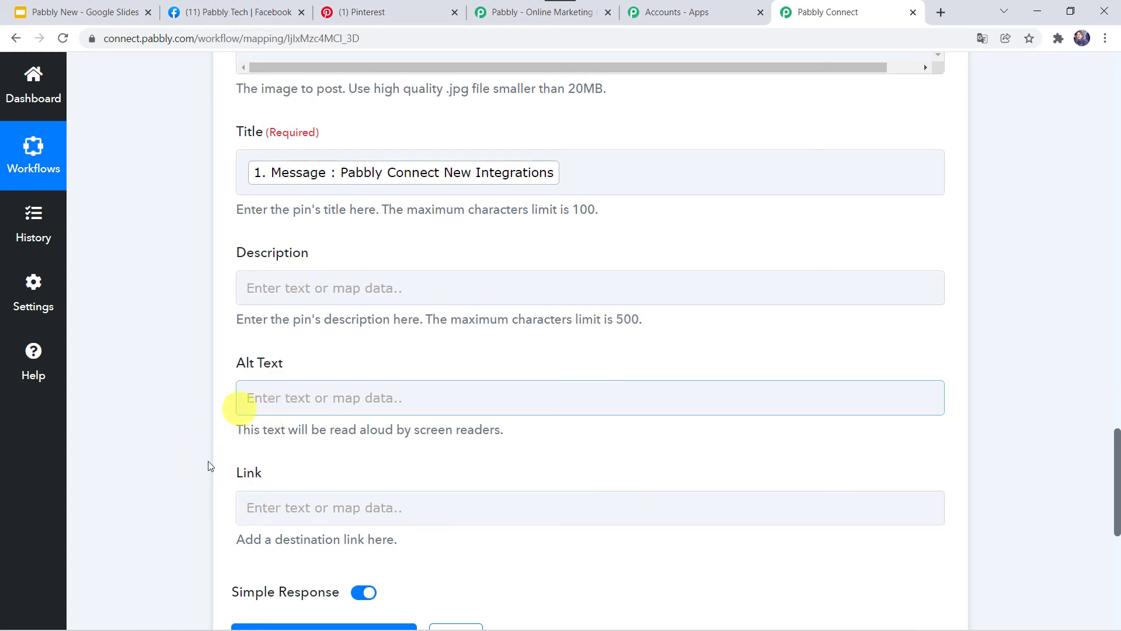
Step: Save the Pinterest Create Pin action and send a test request, reviewing the received response
scroll(197, 498, down, 5)
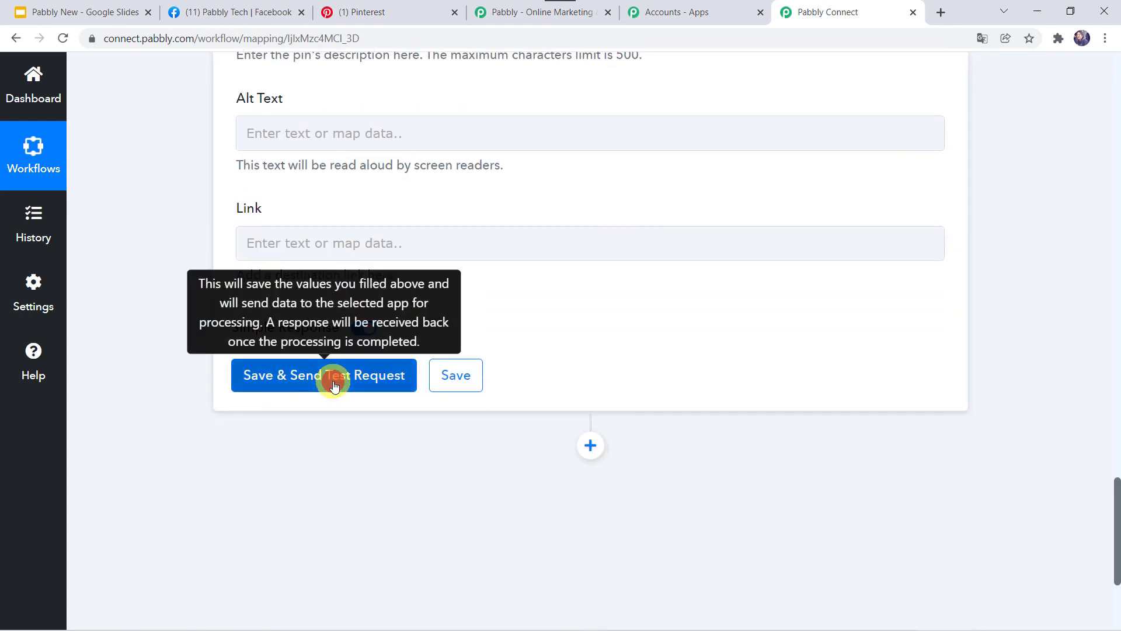
click(334, 383)
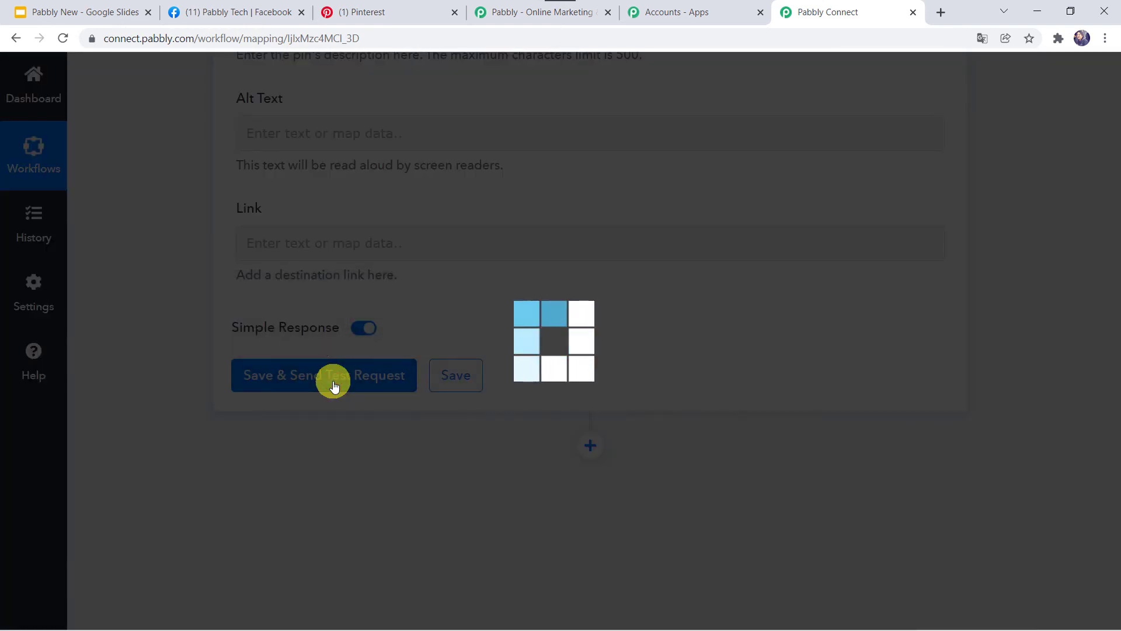
scroll(170, 396, down, 3)
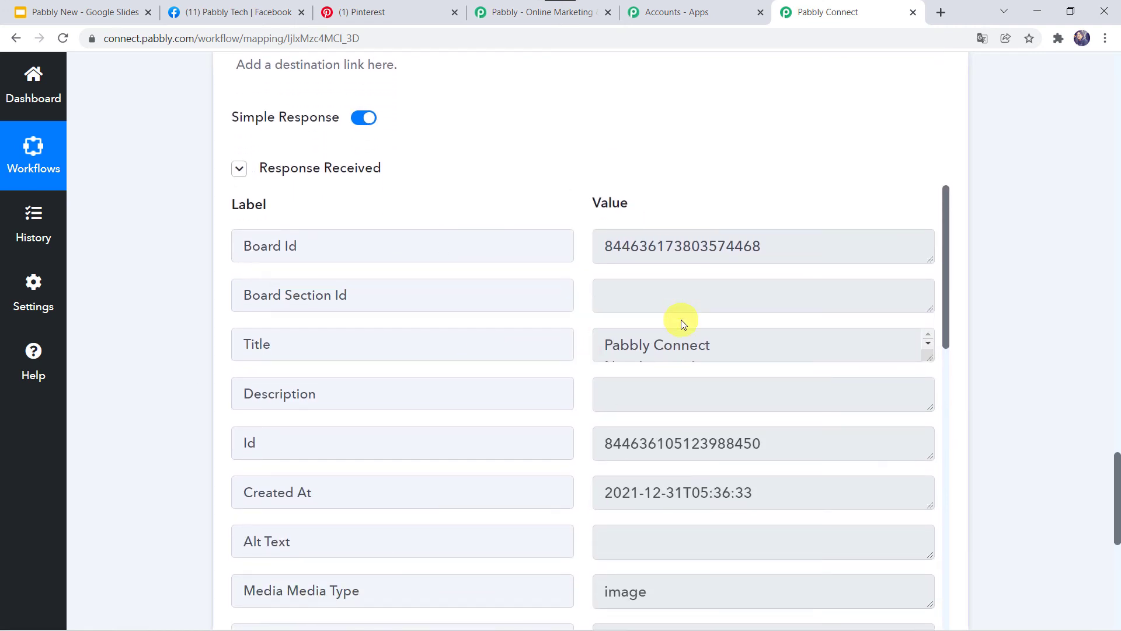
Step: Switch to Pinterest and open the Pabbly board to check for the test pin
click(386, 18)
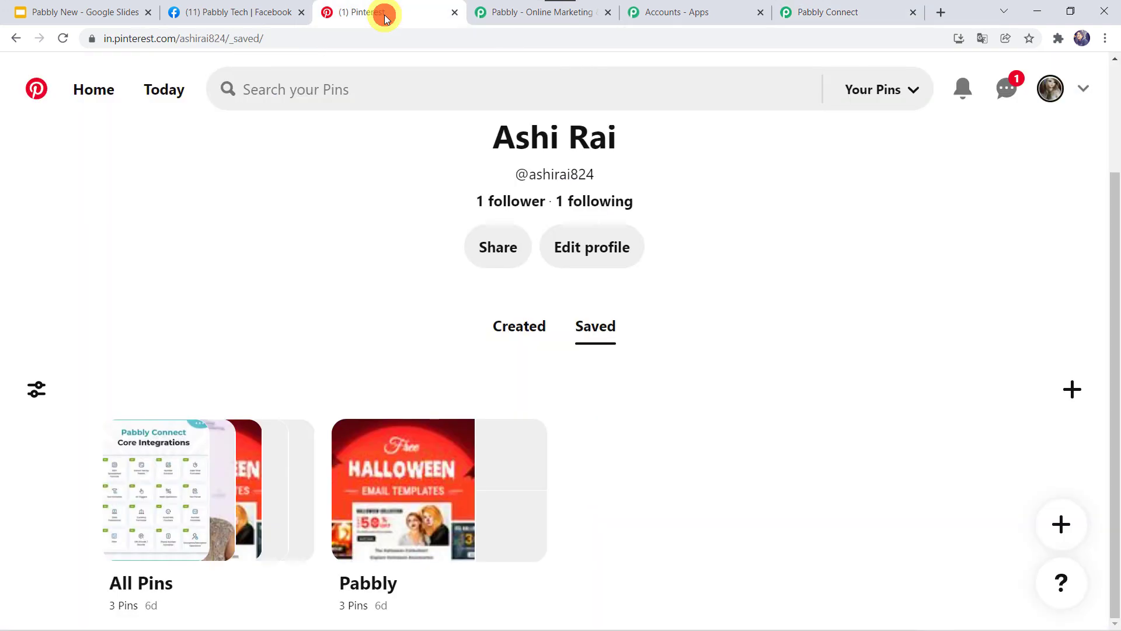
click(391, 540)
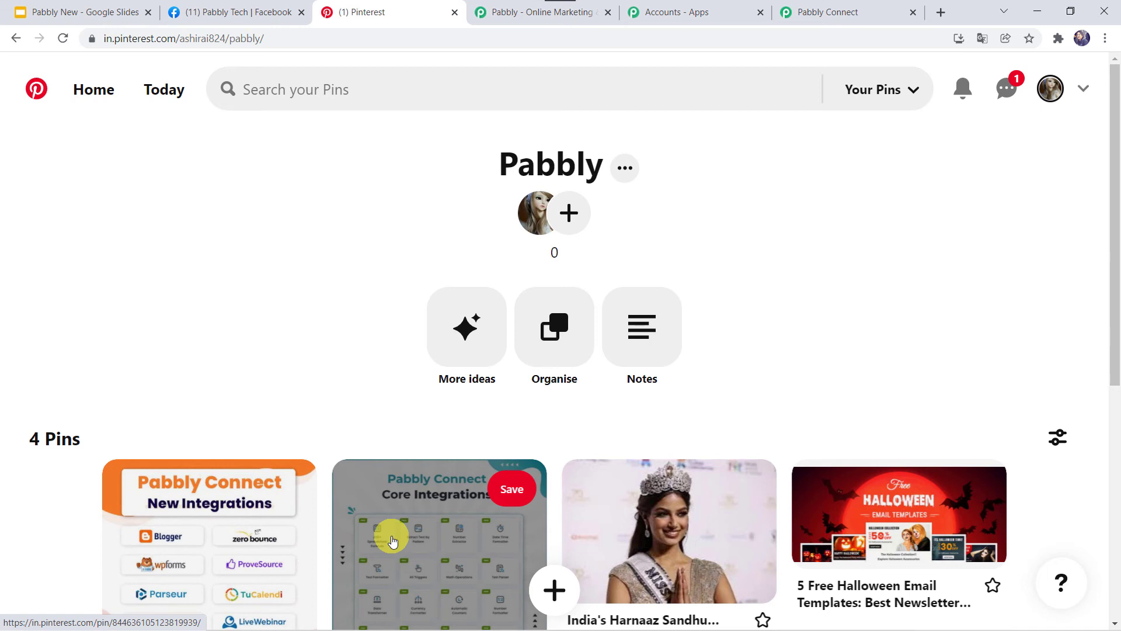
scroll(392, 541, down, 3)
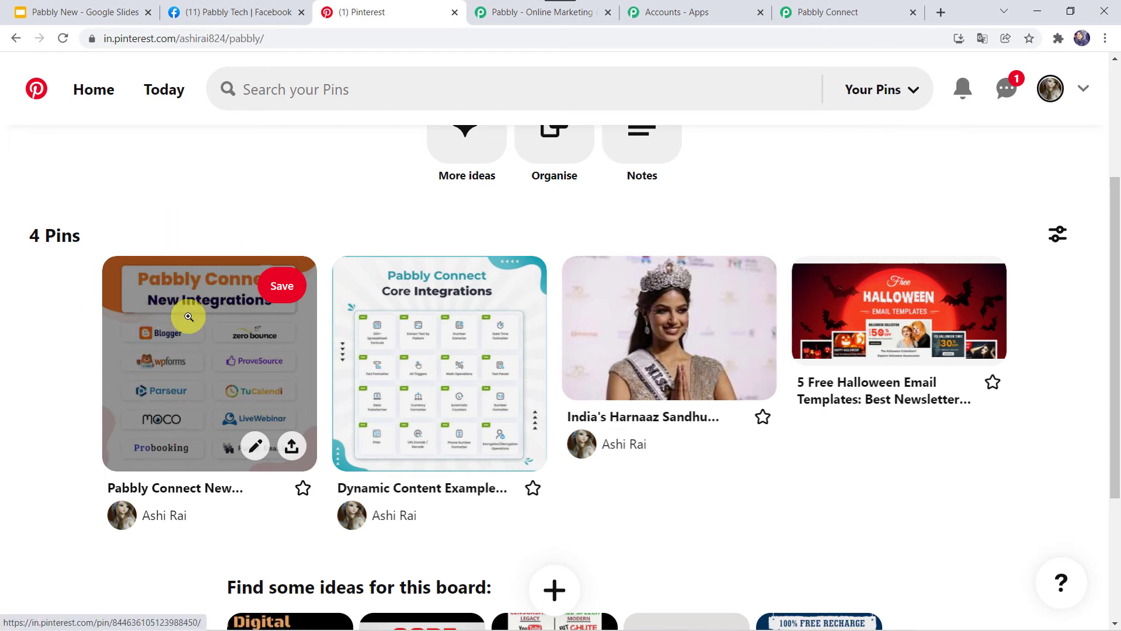
Step: Return to the Pabbly Connect workflow and save the Pinterest action step
click(844, 12)
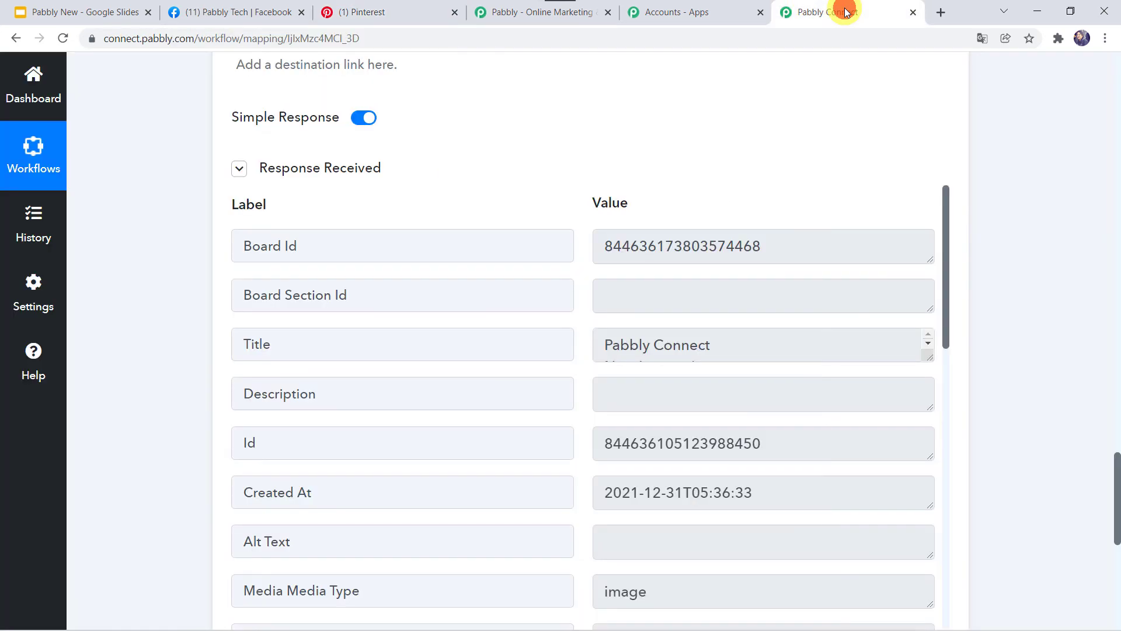
scroll(126, 418, down, 4)
click(456, 459)
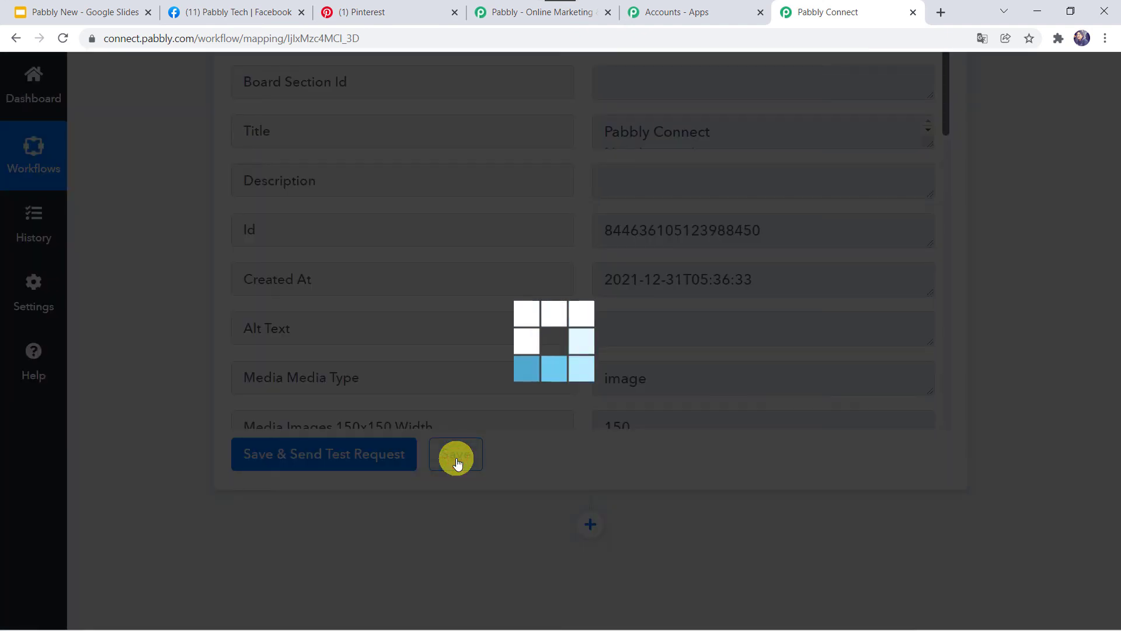
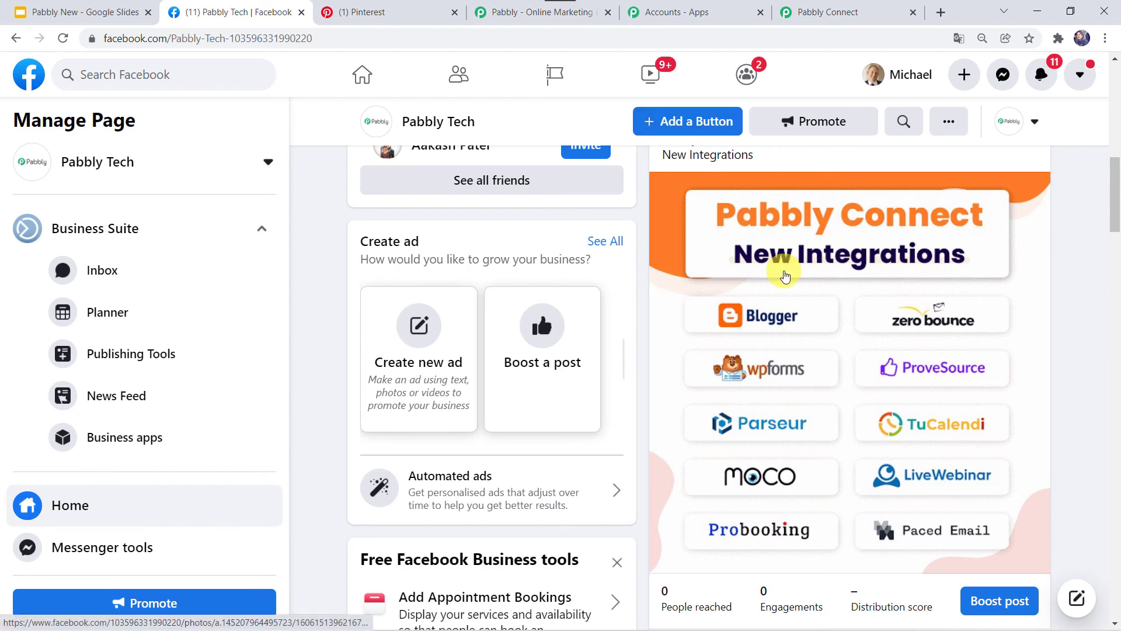
Step: Start a new post on the Pabbly Tech Facebook page and attach the image Pabbly 3.png from Downloads
scroll(782, 263, up, 6)
click(815, 275)
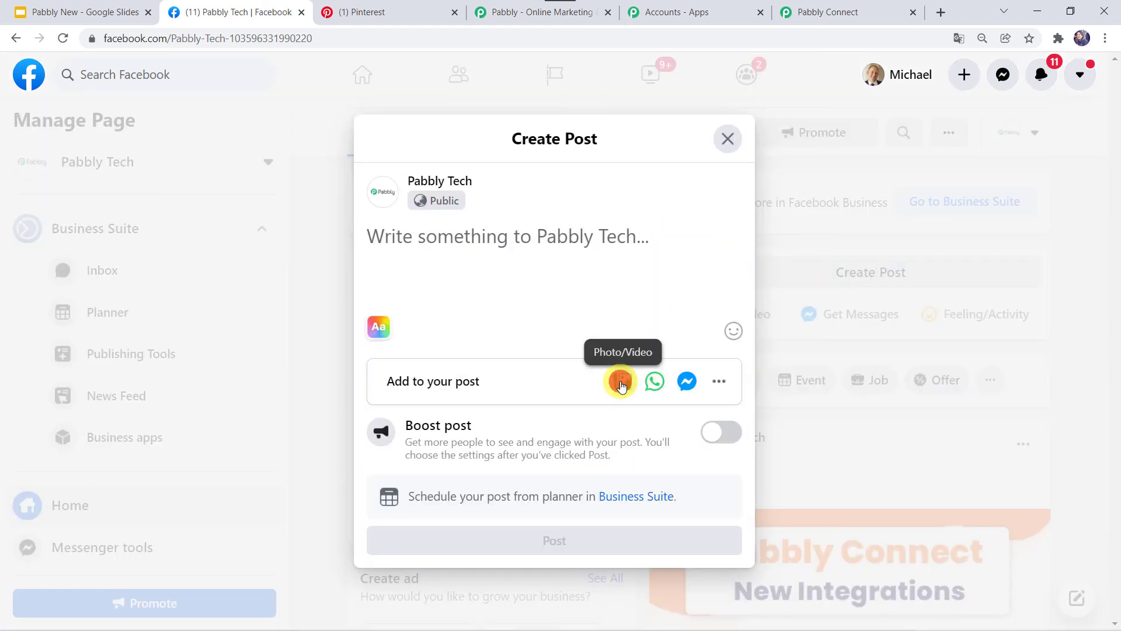
click(621, 383)
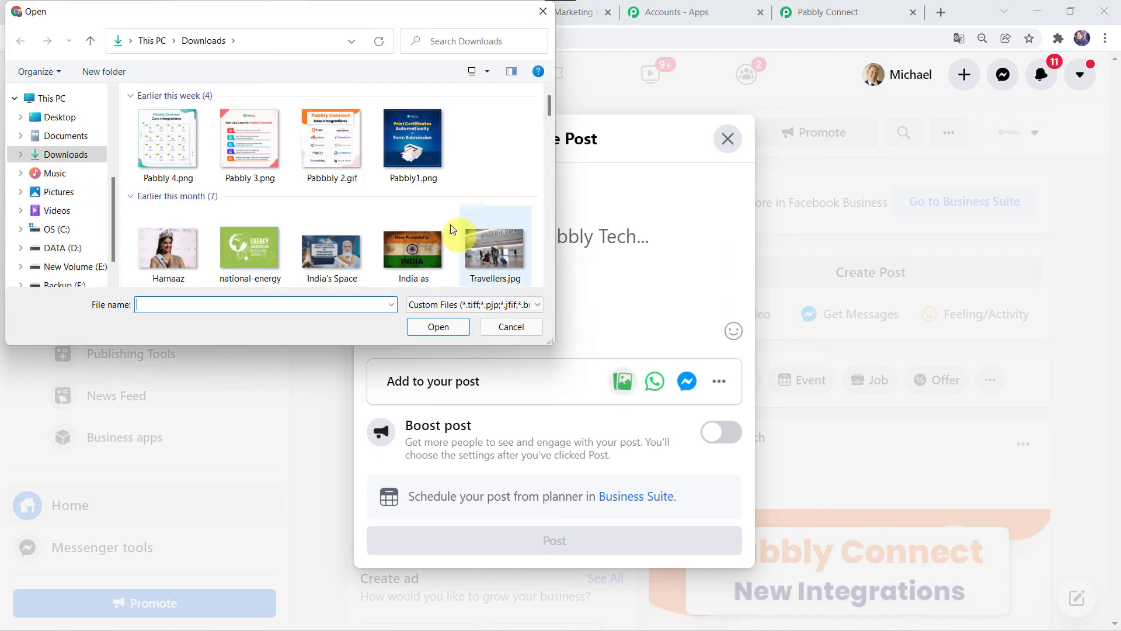
click(250, 152)
double_click(249, 151)
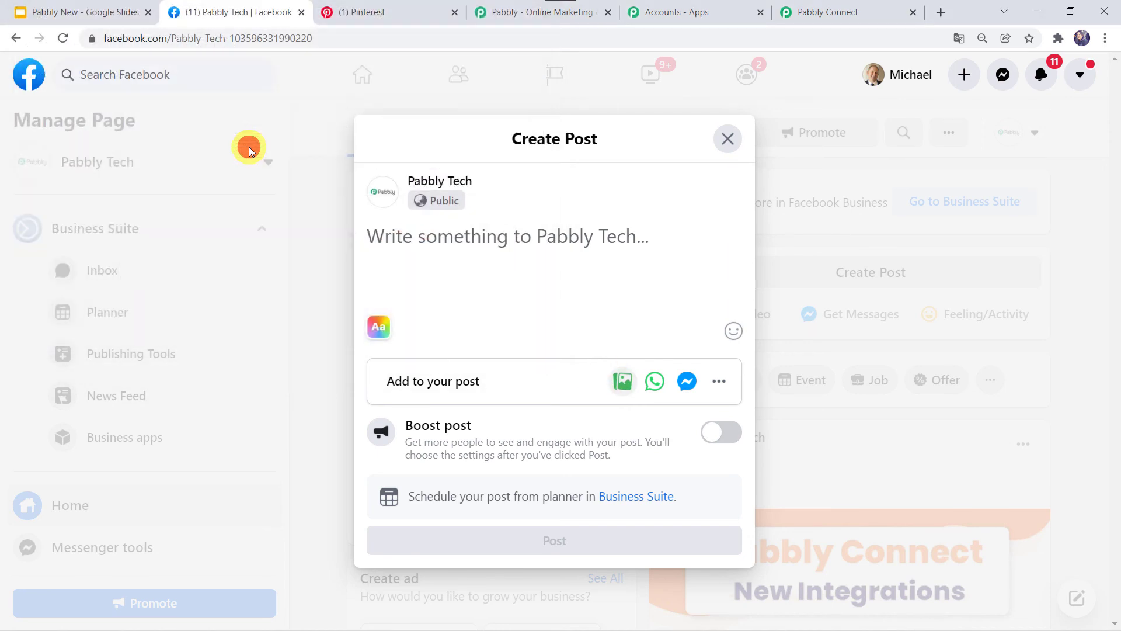
Step: Enter "New Use Cases For Pabbly Connect" as the Facebook post's text and publish it
click(439, 211)
text(New )
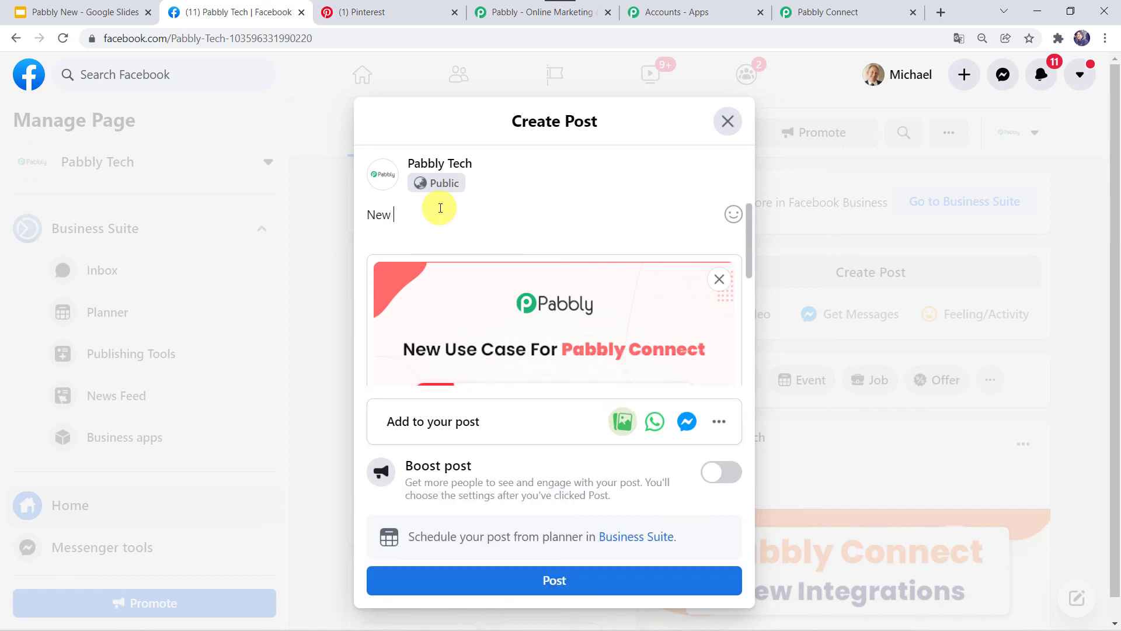
text(C)
key(BackSpace)
text(Use Cases Foe)
key(BackSpace)
text(r Pabbly )
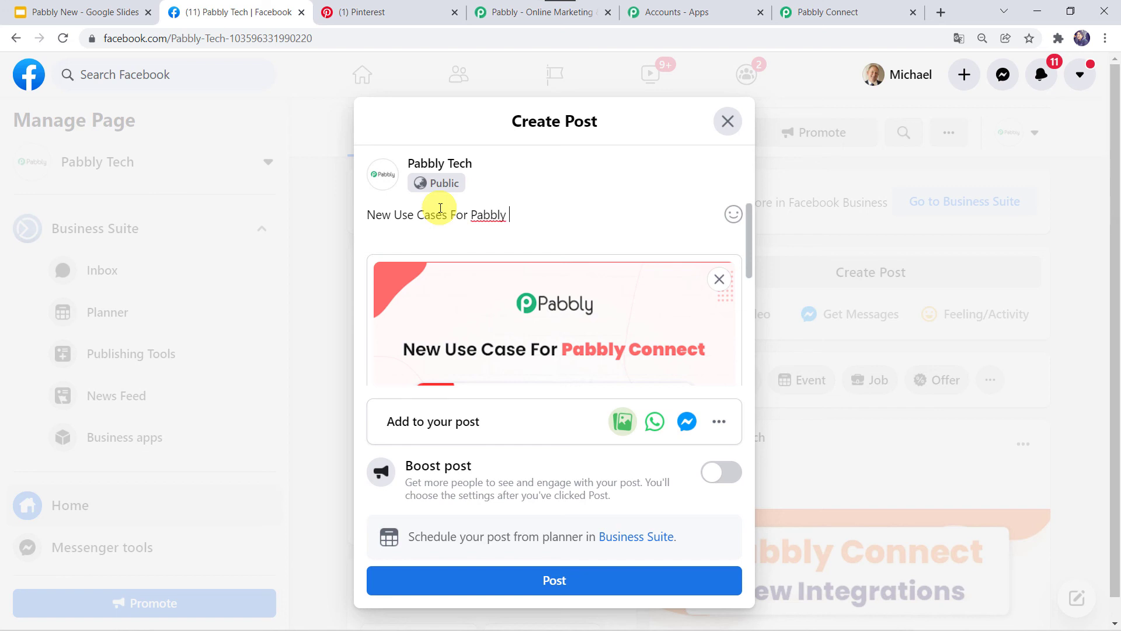
text(Connect)
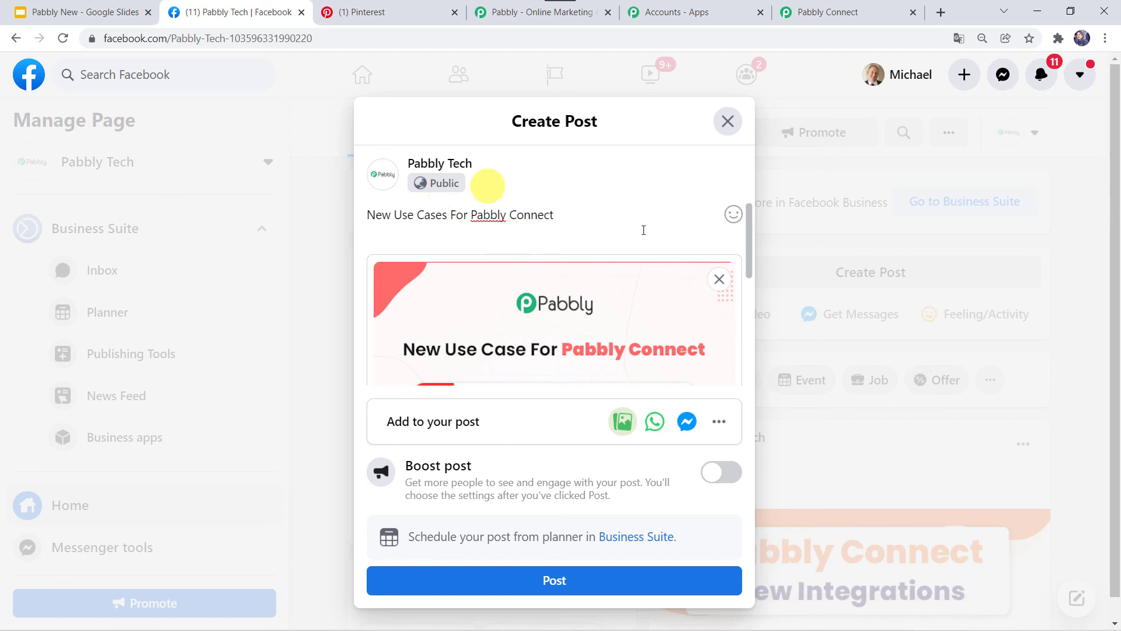
click(547, 578)
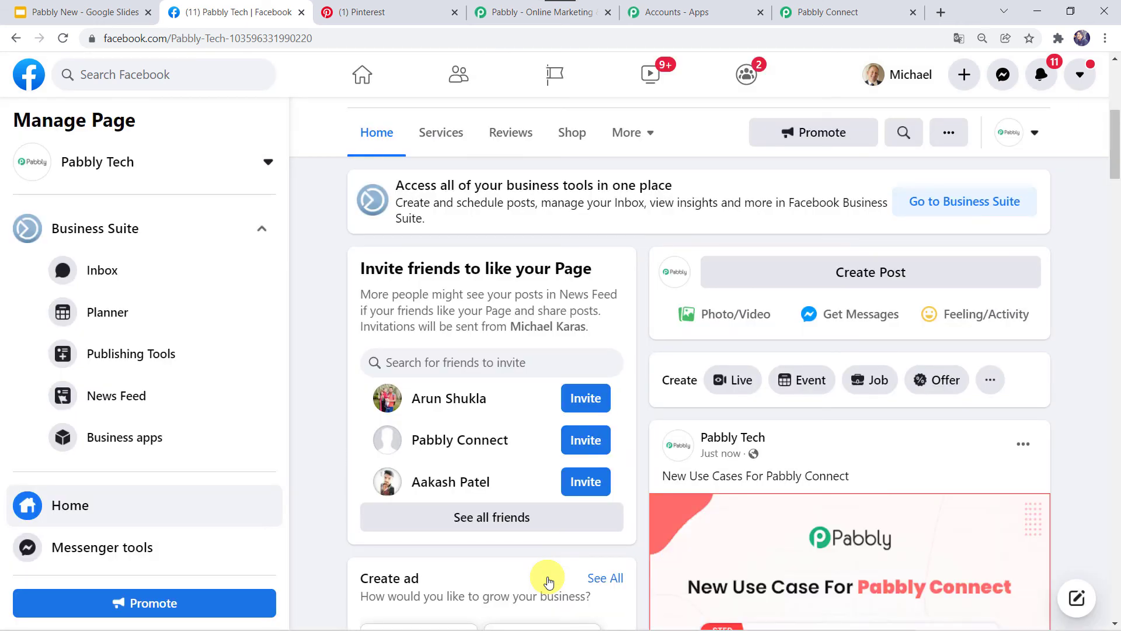
Step: Compare the published Facebook post with the Pabbly board on Pinterest, reloading the board to look for the matching pin
scroll(918, 507, down, 3)
scroll(918, 507, down, 2)
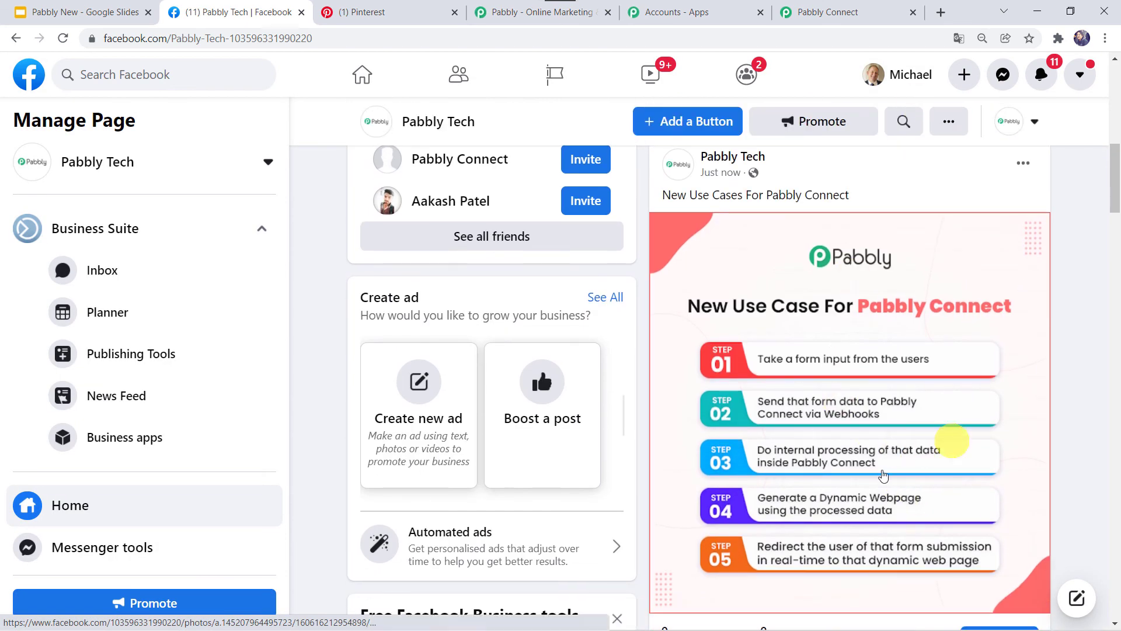
click(373, 14)
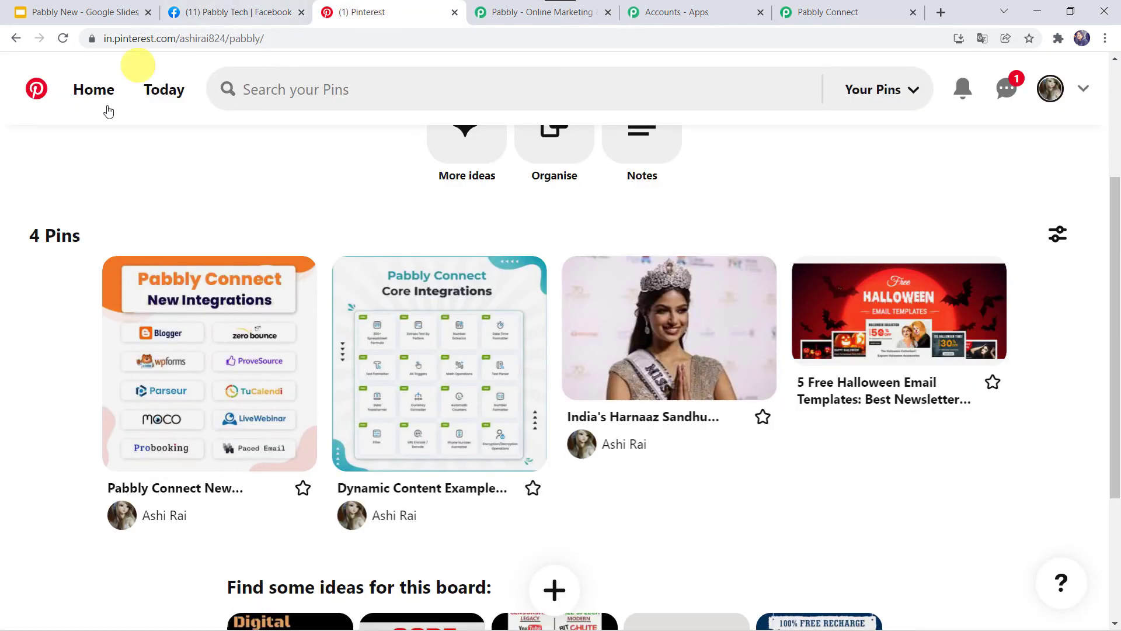
click(62, 40)
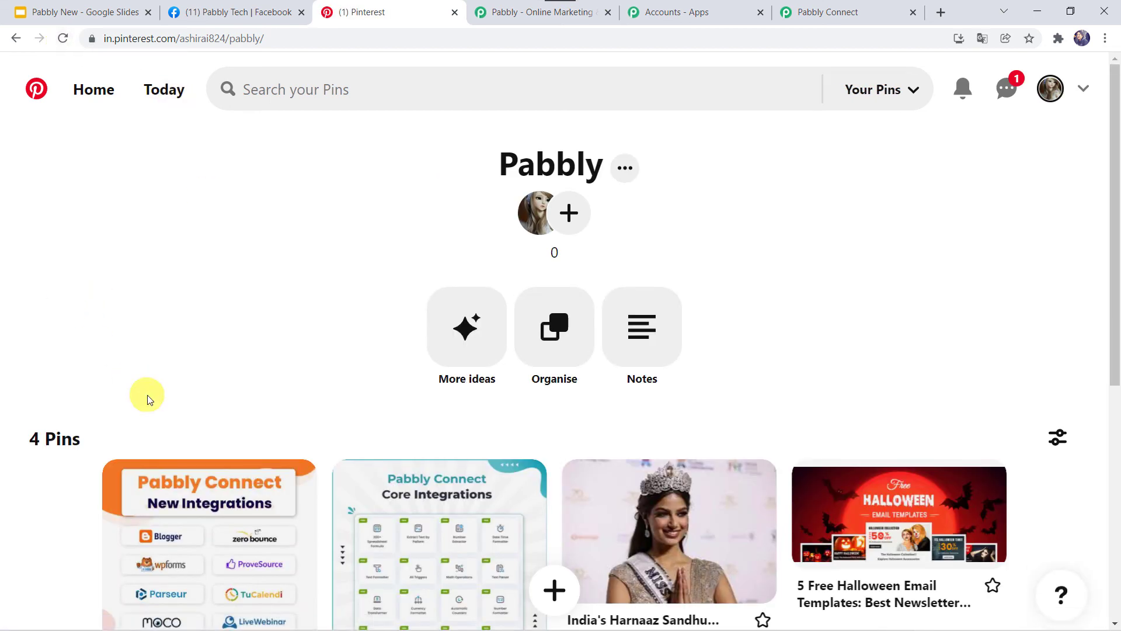
scroll(147, 394, down, 2)
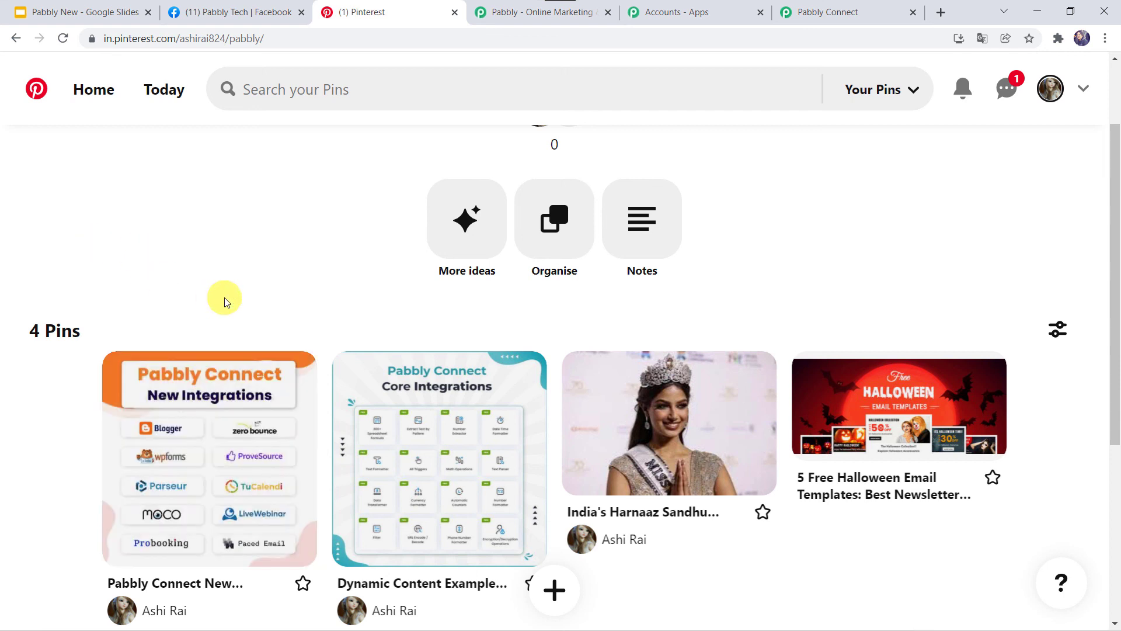
click(64, 39)
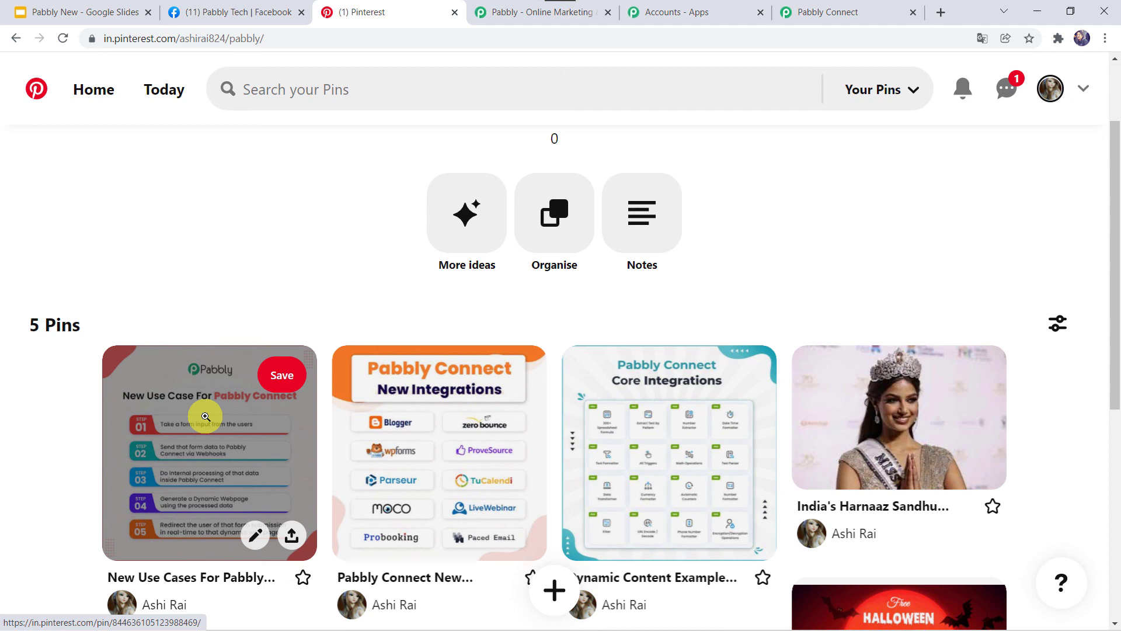
click(226, 12)
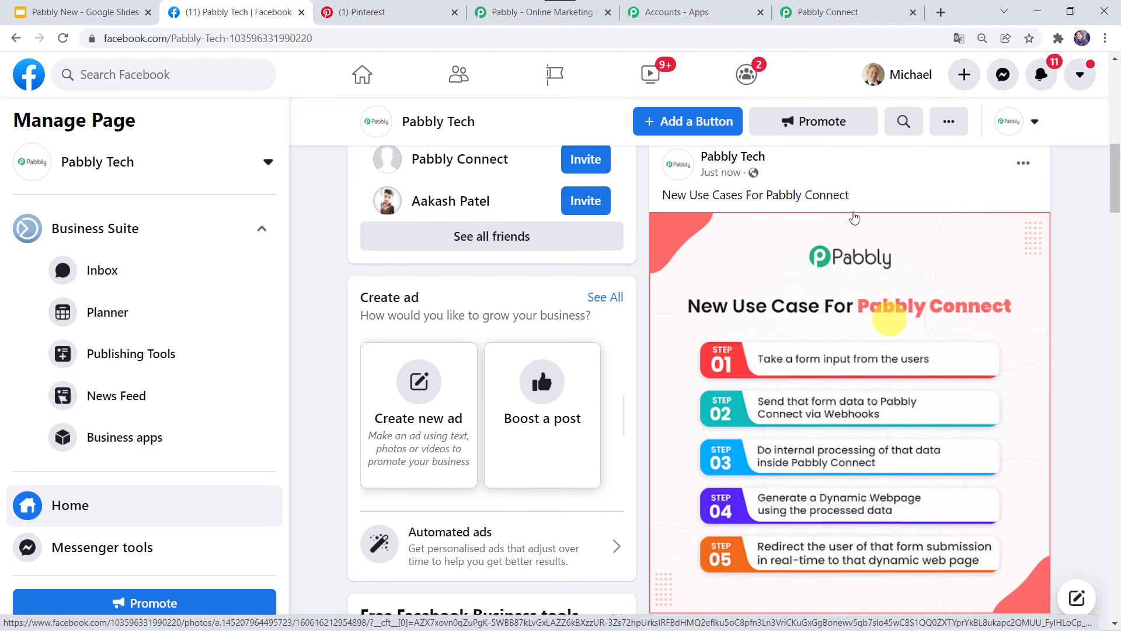
Step: Return to the Pabbly Connect workflow and collapse the Pinterest action and Facebook Pages trigger for an overview of the integration
click(840, 11)
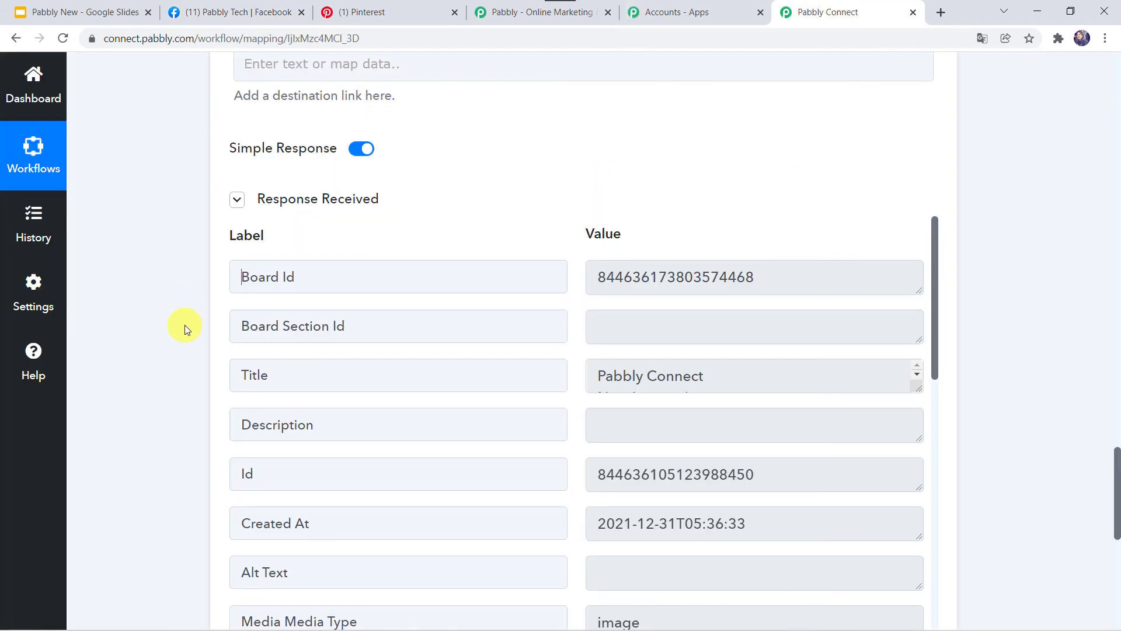
scroll(185, 325, up, 15)
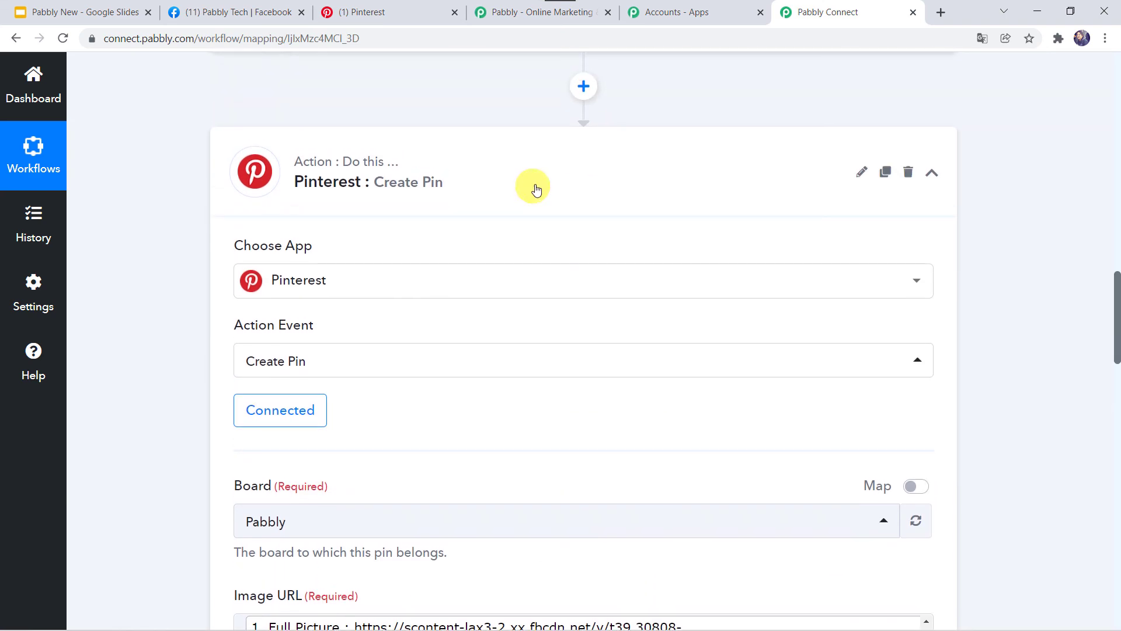
click(534, 183)
scroll(534, 185, up, 5)
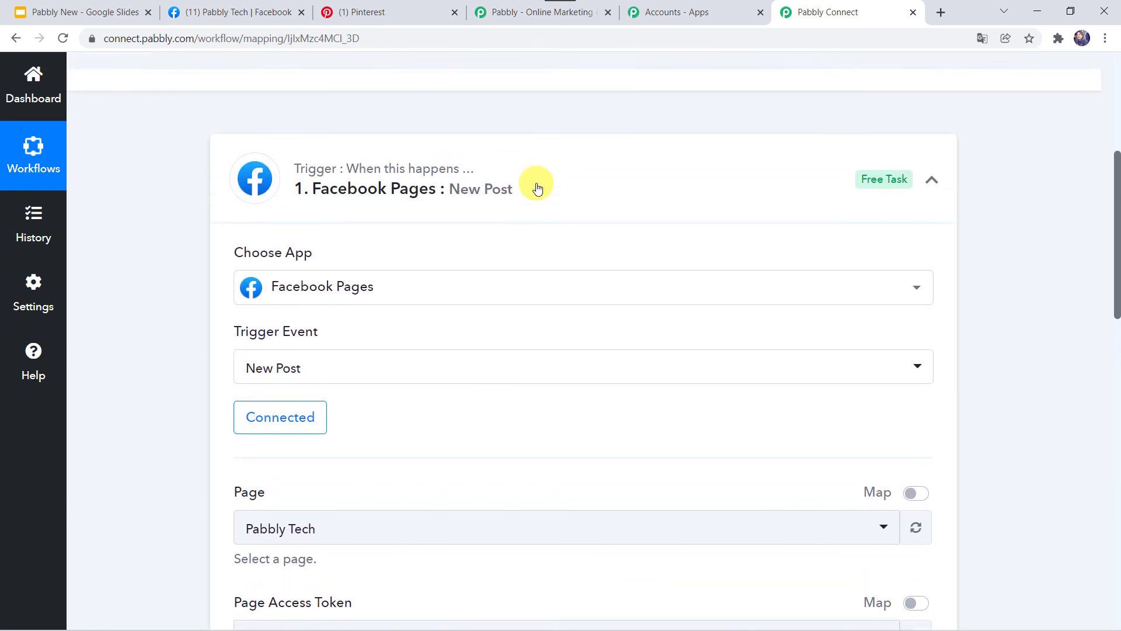
click(528, 203)
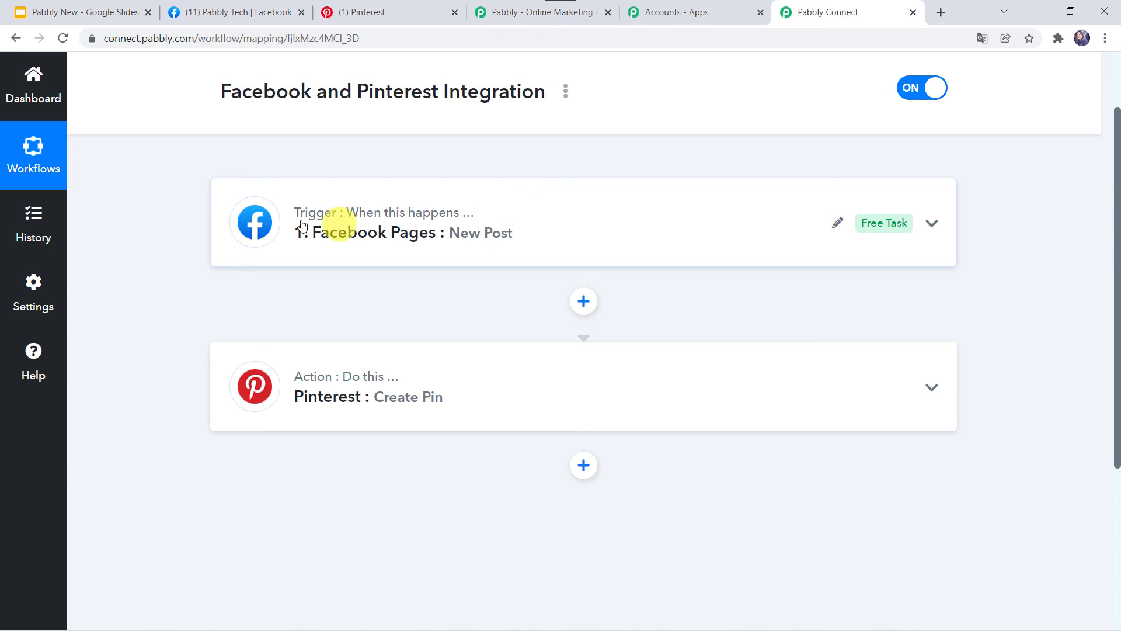
scroll(364, 241, up, 2)
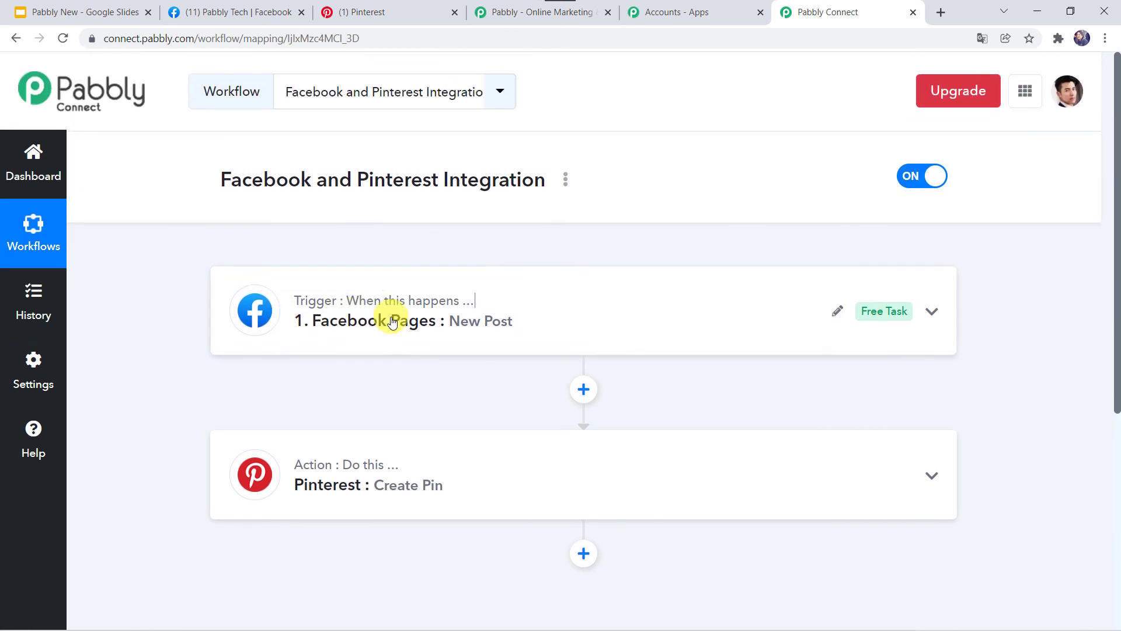